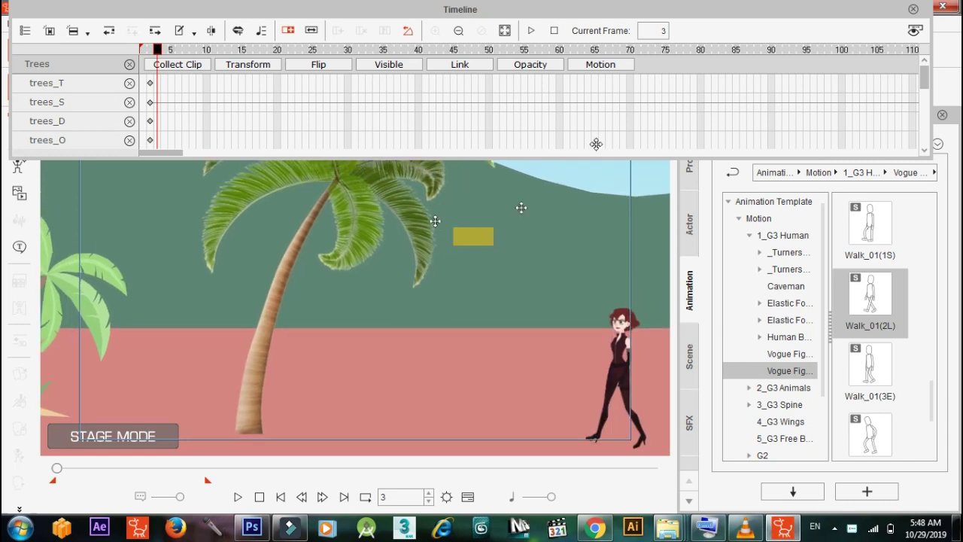
# - Reframe the stage around the palm tree and the woman, and play back her walk to check the animation
pyautogui.click(913, 10)
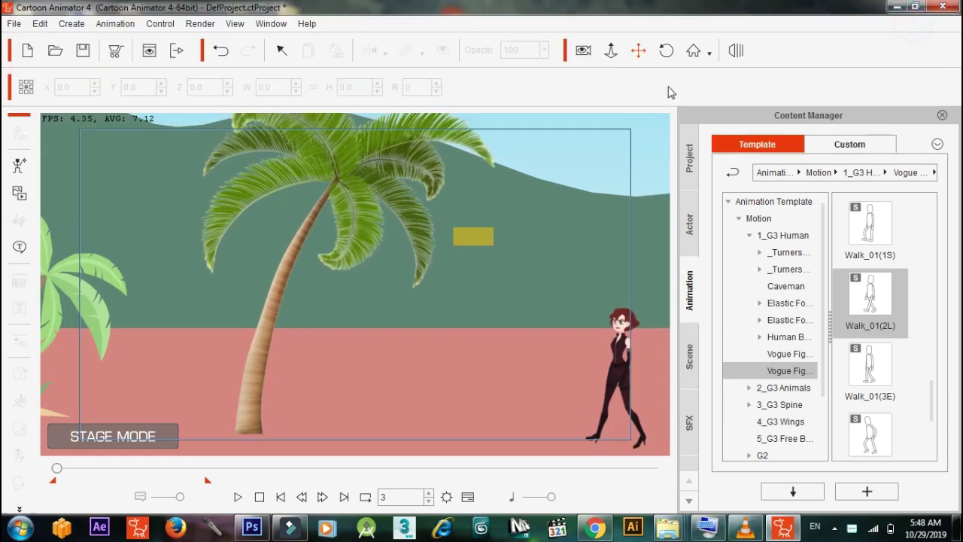
pyautogui.moveTo(490, 194); pyautogui.dragTo(476, 220)
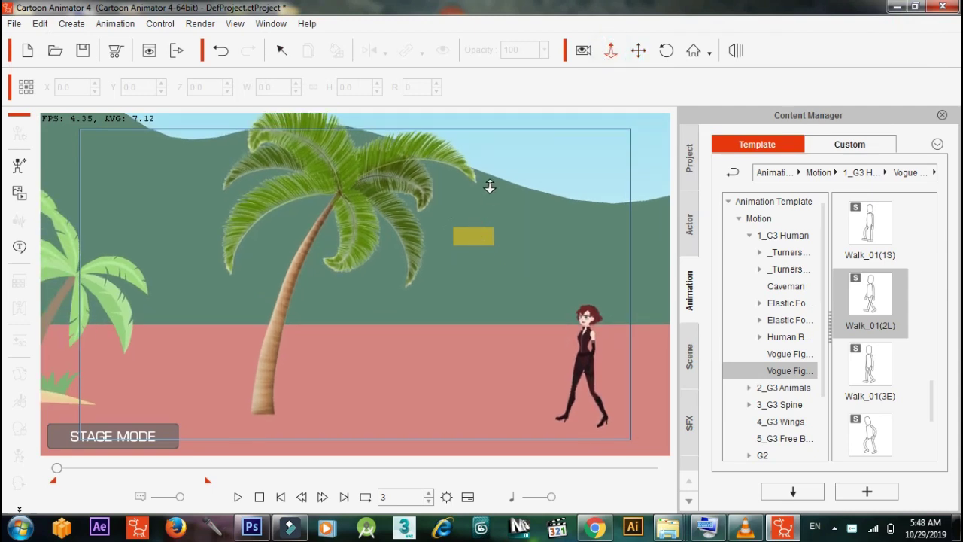
pyautogui.moveTo(482, 175); pyautogui.dragTo(477, 205)
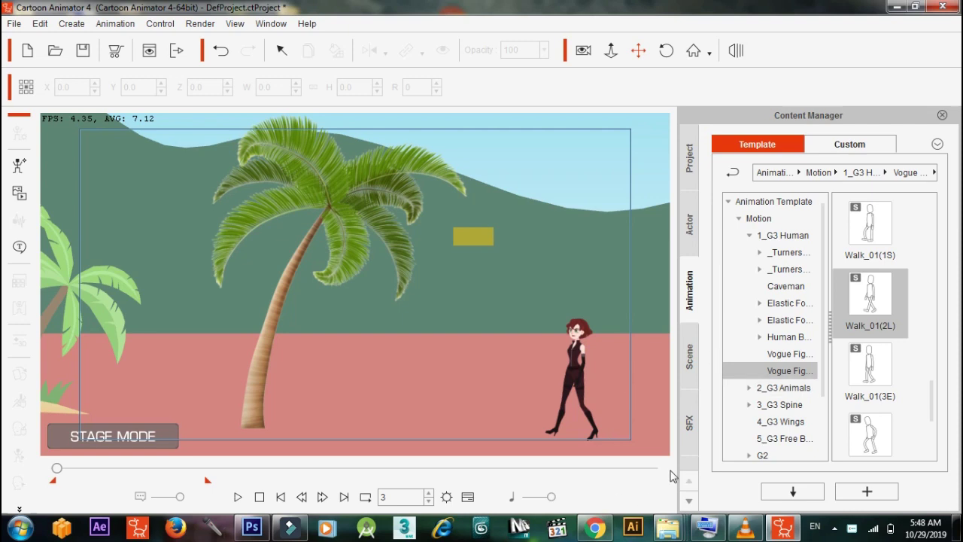
pyautogui.click(238, 497)
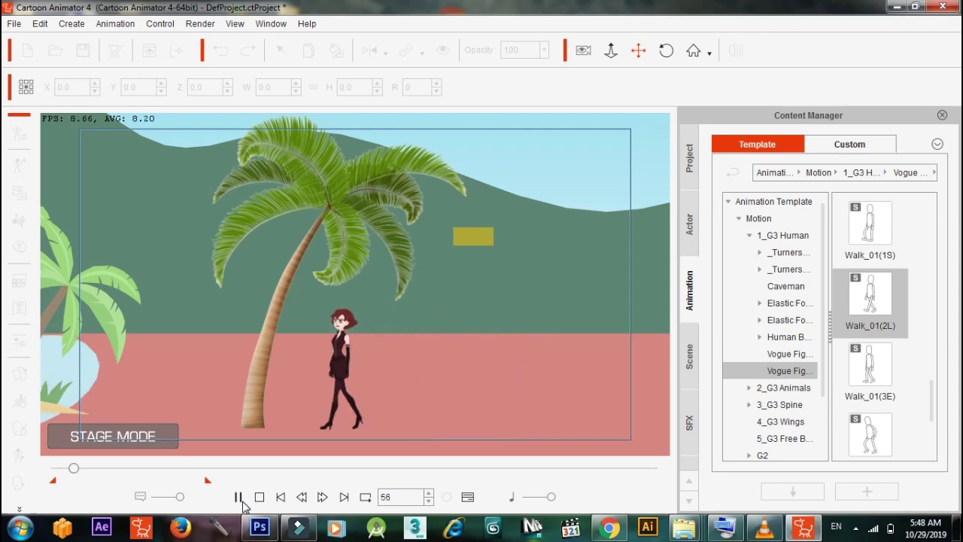
pyautogui.click(238, 498)
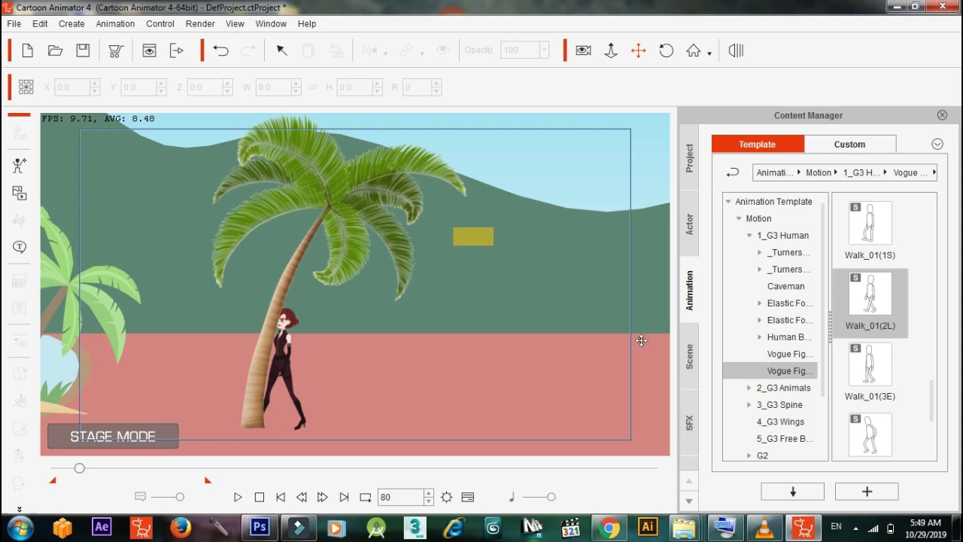
# - Select the woman by the palm trunk and show her Red_S(1) motion track in the timeline with more frames in view
pyautogui.moveTo(83, 471)
pyautogui.mouseDown()
pyautogui.moveTo(42, 468)
pyautogui.moveTo(88, 468)
pyautogui.mouseUp()
pyautogui.click(468, 497)
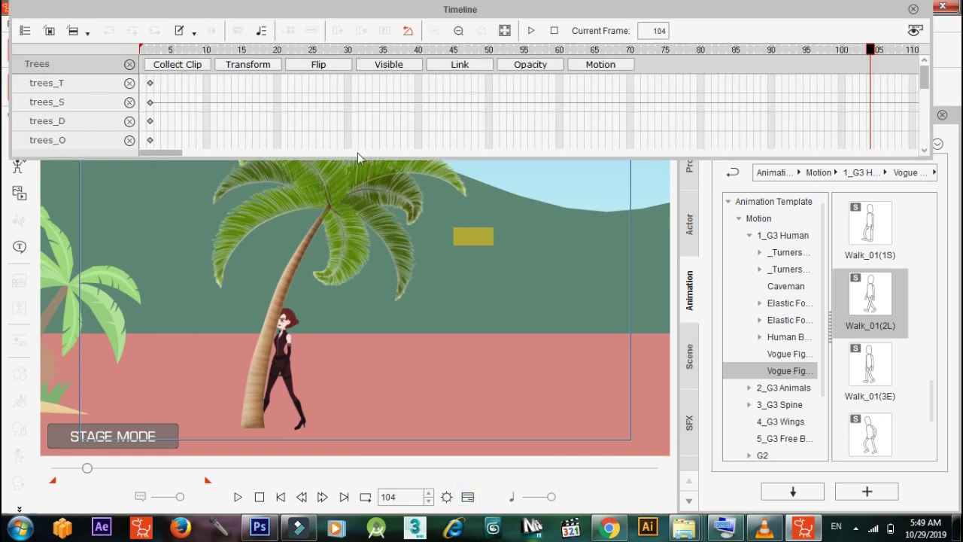
pyautogui.moveTo(180, 154)
pyautogui.mouseDown()
pyautogui.moveTo(247, 154)
pyautogui.moveTo(194, 153)
pyautogui.mouseUp()
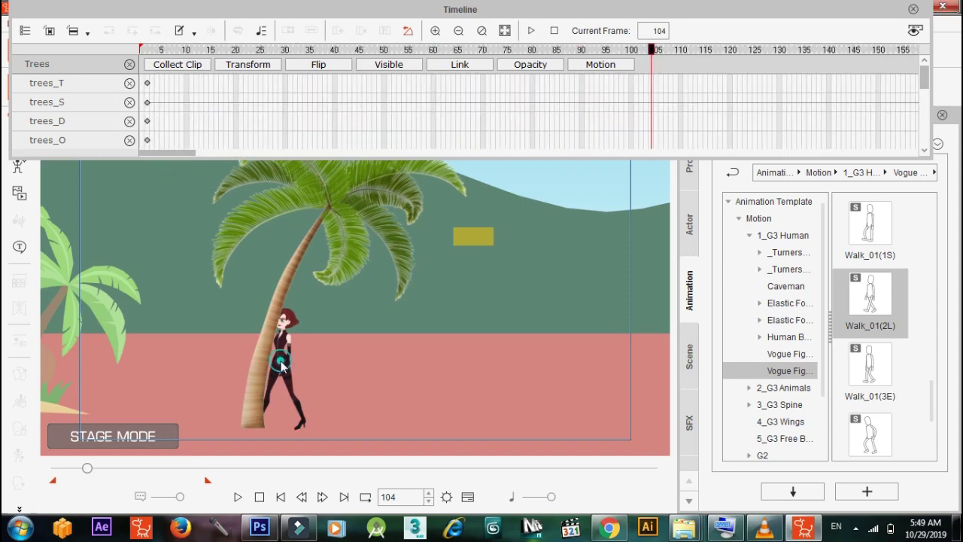
pyautogui.click(297, 338)
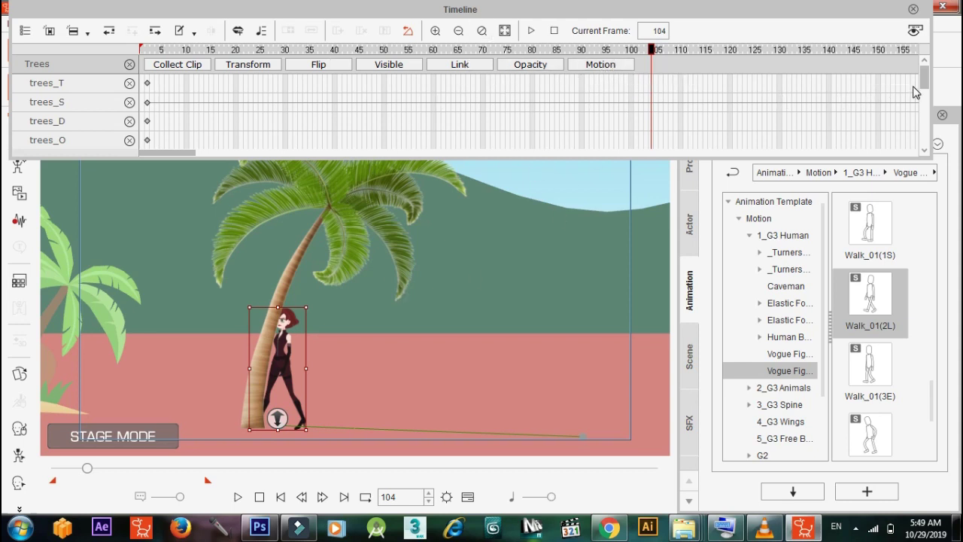
pyautogui.moveTo(924, 85); pyautogui.dragTo(929, 155)
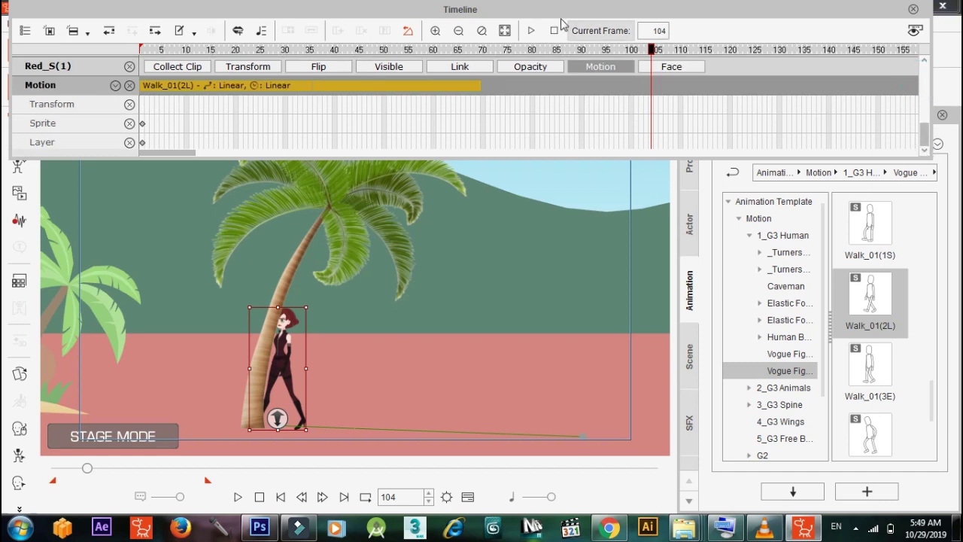
# - Go to frame 70 at the end of the Walk_01(2L) clip and place the timeline window beneath the stage
pyautogui.click(481, 51)
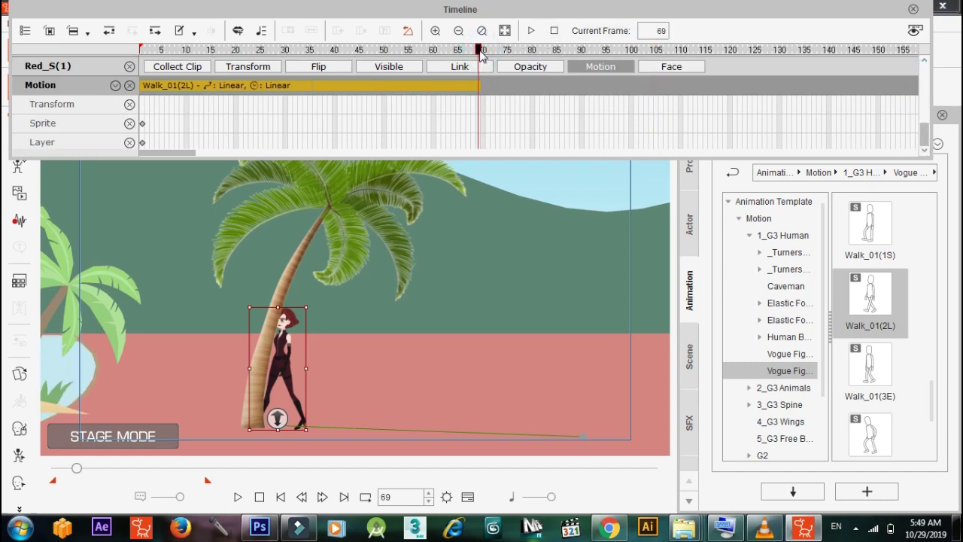
pyautogui.click(483, 52)
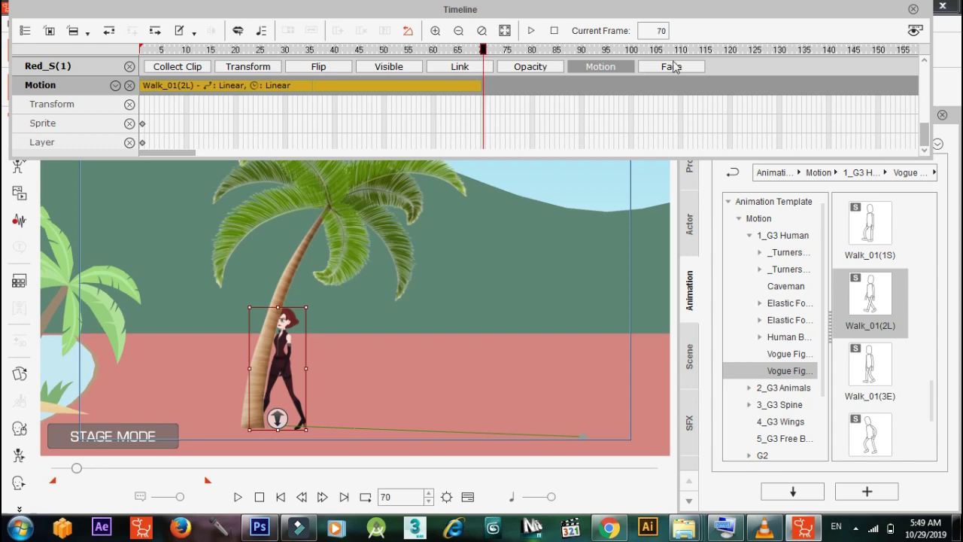
pyautogui.moveTo(707, 15); pyautogui.dragTo(723, 455)
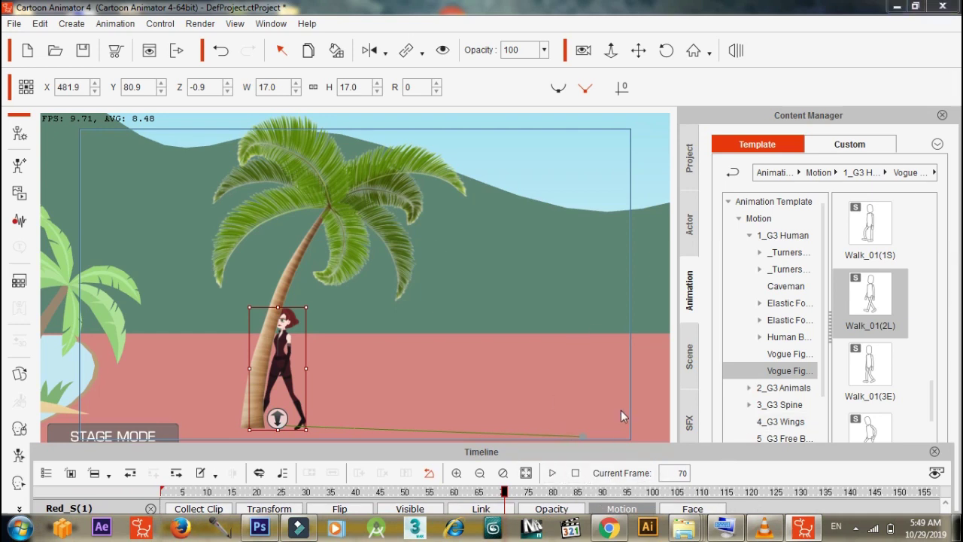
pyautogui.moveTo(533, 456); pyautogui.dragTo(535, 451)
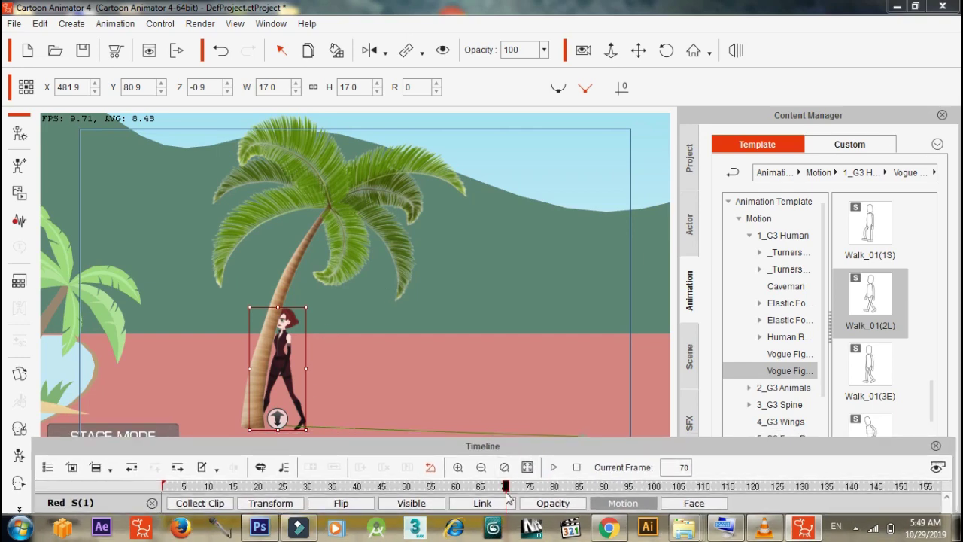
pyautogui.moveTo(508, 490); pyautogui.dragTo(574, 496)
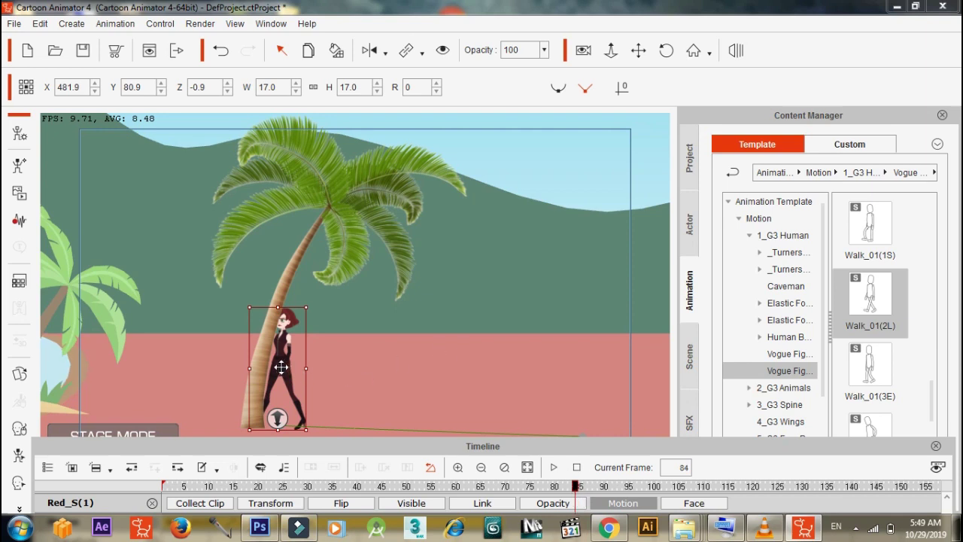
pyautogui.moveTo(280, 366); pyautogui.dragTo(294, 368)
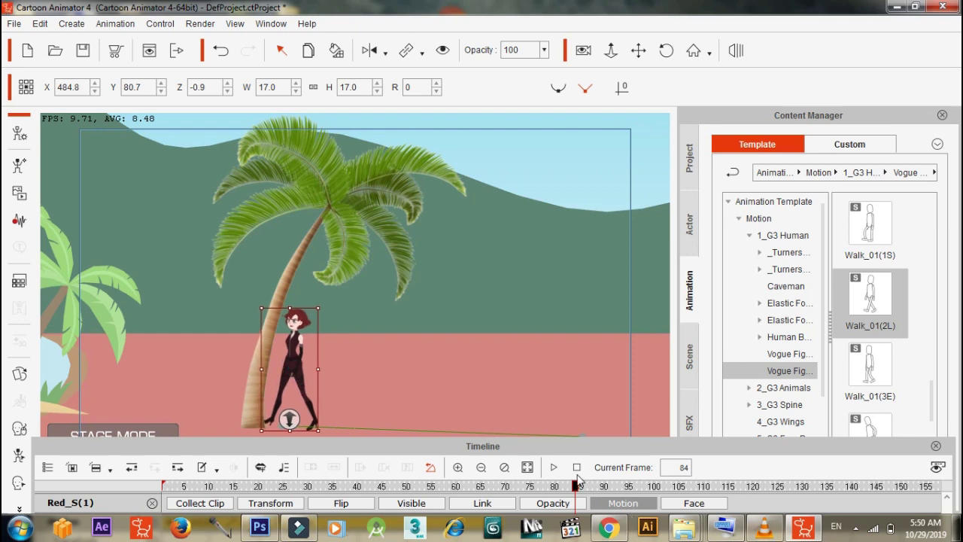
pyautogui.moveTo(576, 487)
pyautogui.mouseDown()
pyautogui.moveTo(549, 486)
pyautogui.moveTo(591, 495)
pyautogui.moveTo(540, 488)
pyautogui.moveTo(624, 488)
pyautogui.moveTo(589, 488)
pyautogui.mouseUp()
pyautogui.moveTo(469, 489); pyautogui.dragTo(559, 494)
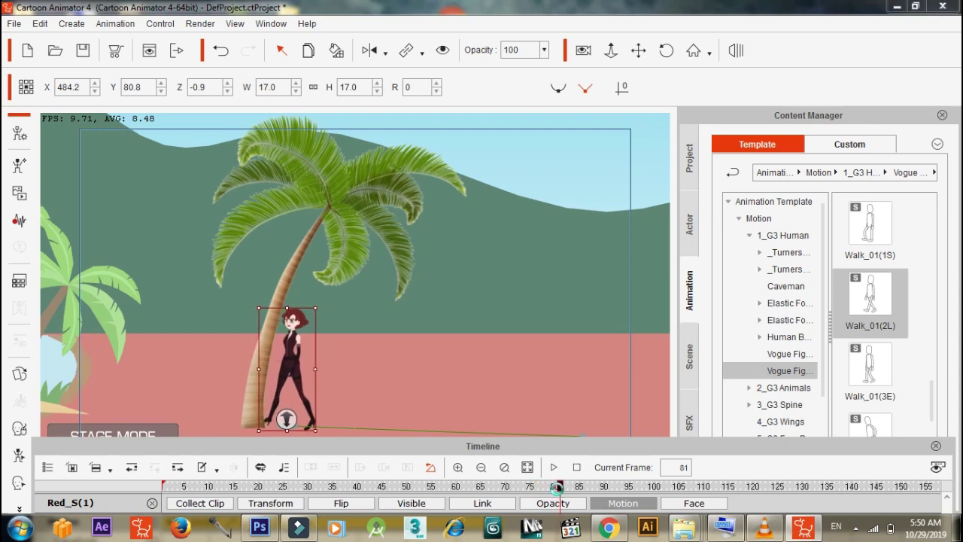
pyautogui.hotkey('ctrl', 'z')
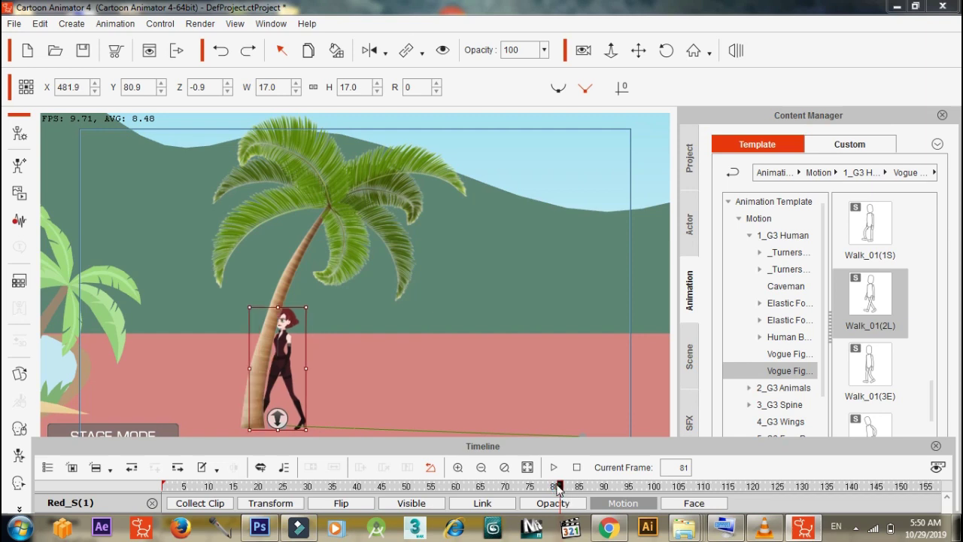
# - At frame 80, move the woman horizontally away from the palm trunk to about X 492.7
pyautogui.moveTo(560, 489)
pyautogui.mouseDown()
pyautogui.moveTo(528, 493)
pyautogui.moveTo(554, 496)
pyautogui.mouseUp()
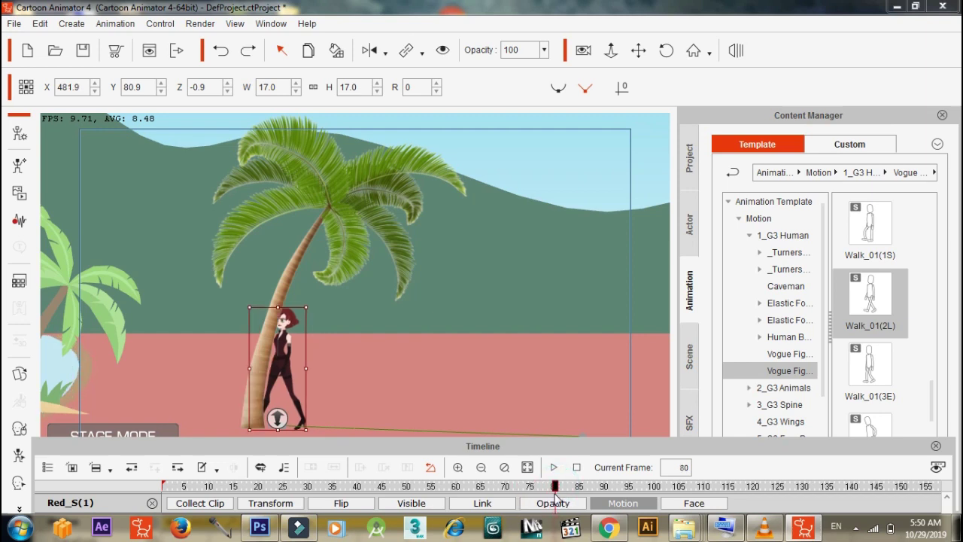
pyautogui.moveTo(280, 361); pyautogui.dragTo(329, 361)
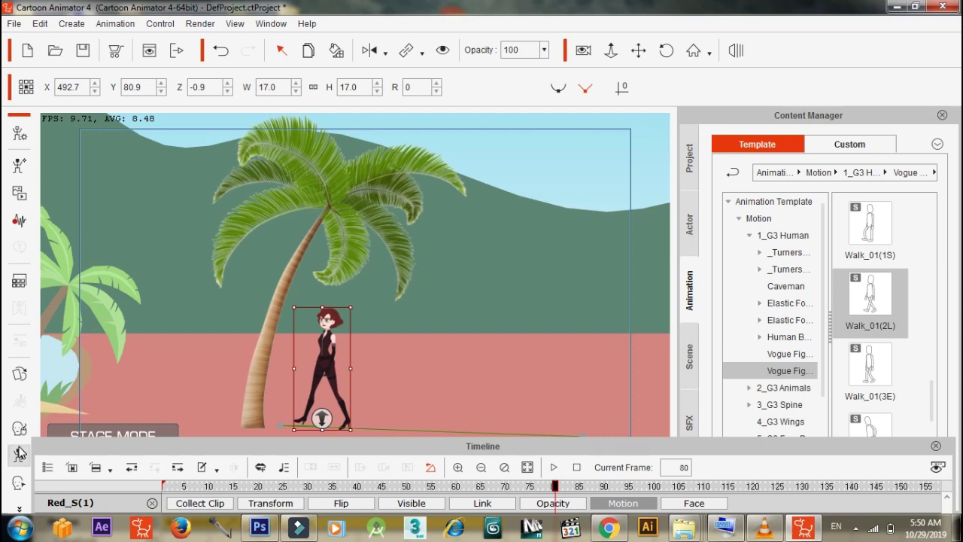
# - Open the 2D Motion Key Editor for the woman, select the Neck bone and rotate it to 358 at frame 70
pyautogui.click(19, 455)
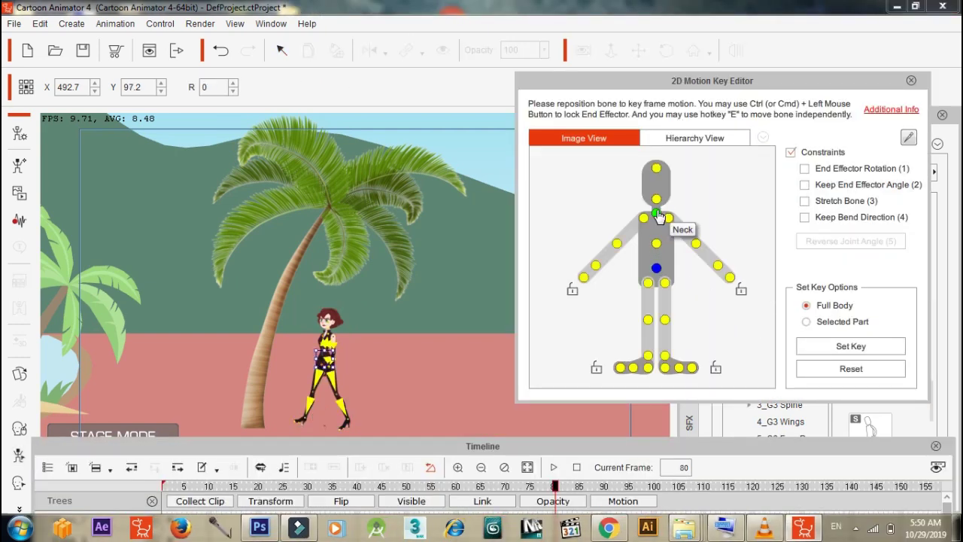
pyautogui.click(656, 213)
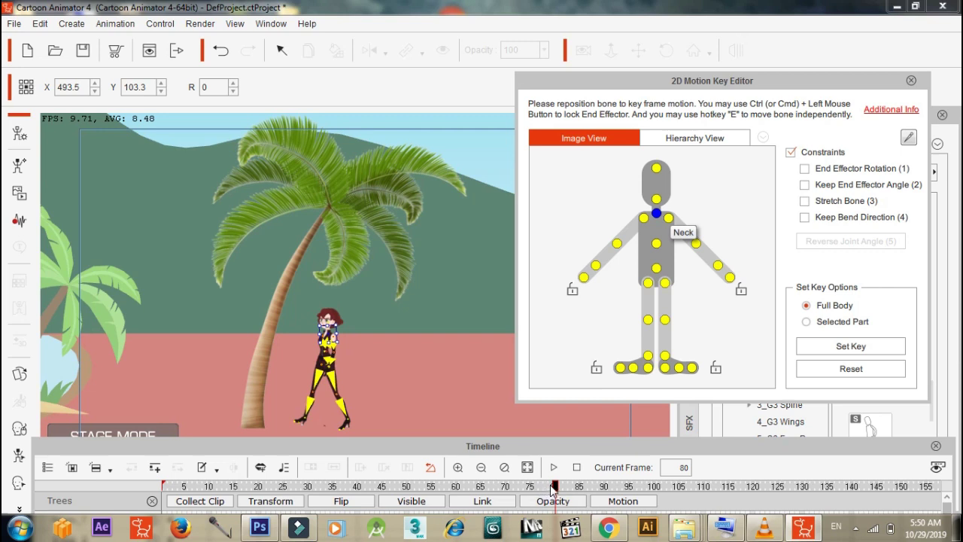
pyautogui.moveTo(556, 489); pyautogui.dragTo(508, 493)
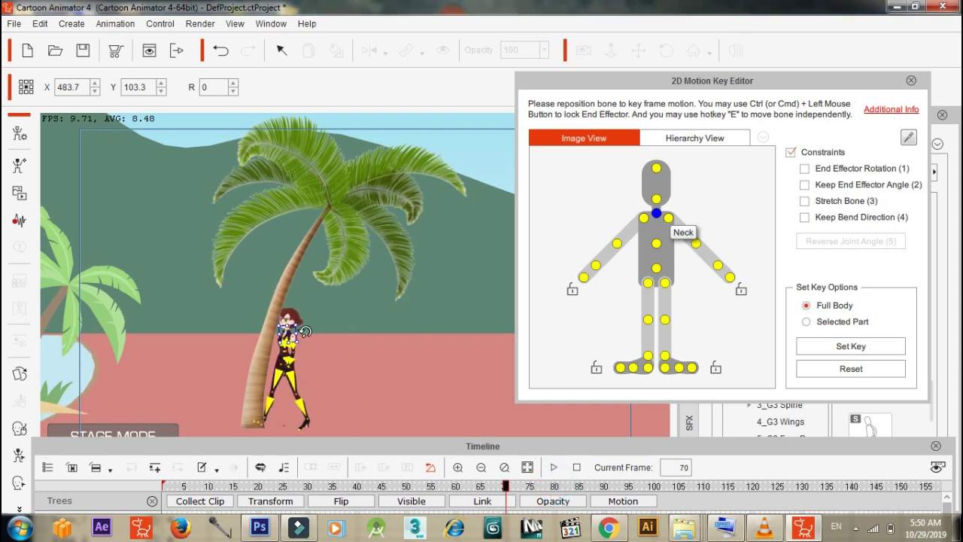
pyautogui.moveTo(306, 331); pyautogui.dragTo(300, 339)
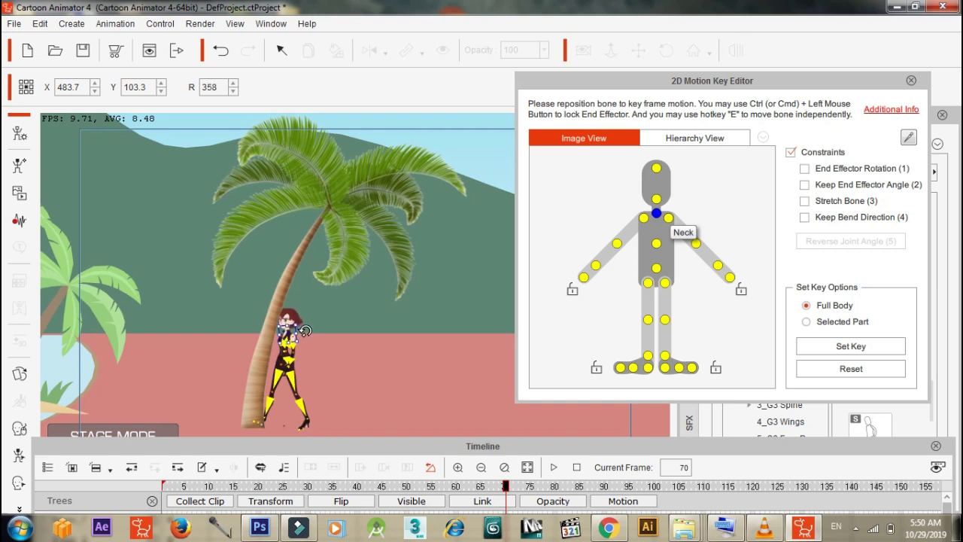
# - Rotate the neck bone to 35 at frame 80 and to 329 at frame 75
pyautogui.moveTo(505, 489); pyautogui.dragTo(555, 493)
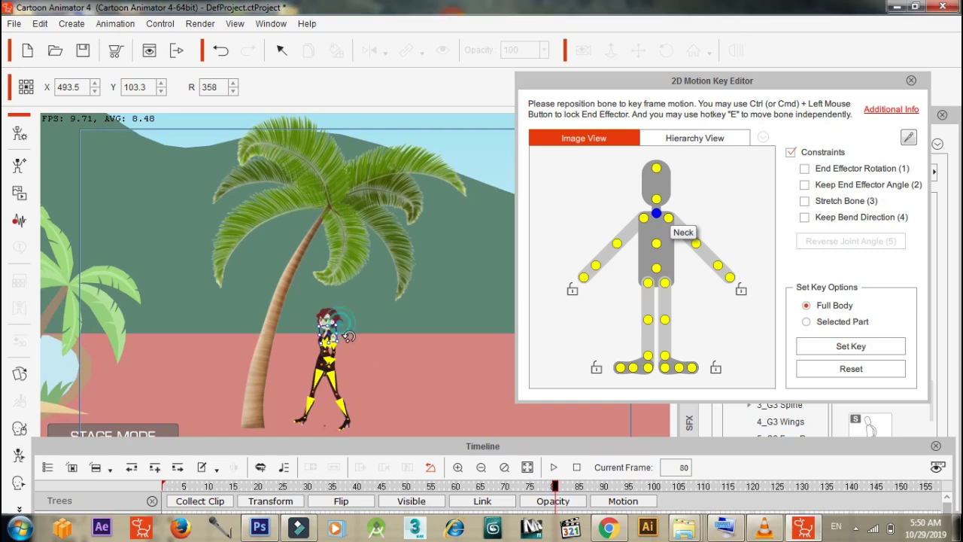
pyautogui.moveTo(340, 323)
pyautogui.mouseDown()
pyautogui.moveTo(352, 344)
pyautogui.moveTo(340, 306)
pyautogui.mouseUp()
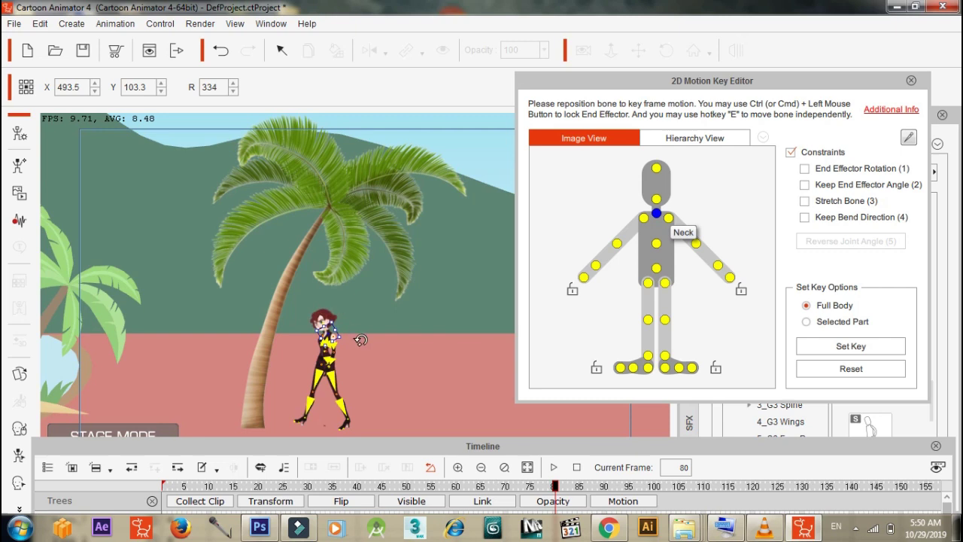
pyautogui.moveTo(360, 340); pyautogui.dragTo(357, 344)
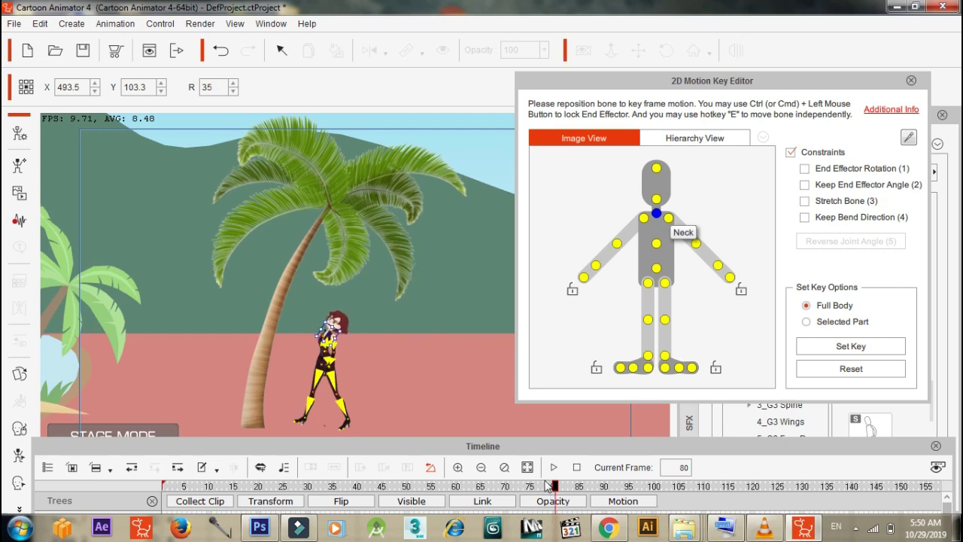
pyautogui.moveTo(554, 488); pyautogui.dragTo(531, 487)
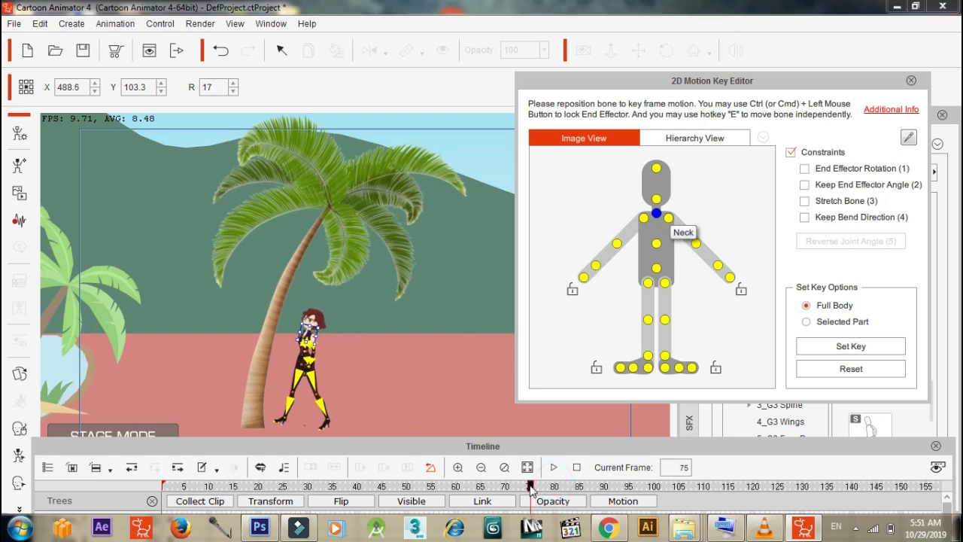
pyautogui.moveTo(326, 331)
pyautogui.mouseDown()
pyautogui.moveTo(313, 310)
pyautogui.moveTo(328, 327)
pyautogui.moveTo(320, 316)
pyautogui.mouseUp()
# - Scrub through the head motion and exaggerate it by rotating the neck to 55 at frame 80 and 293 at frame 75
pyautogui.moveTo(531, 493); pyautogui.dragTo(576, 489)
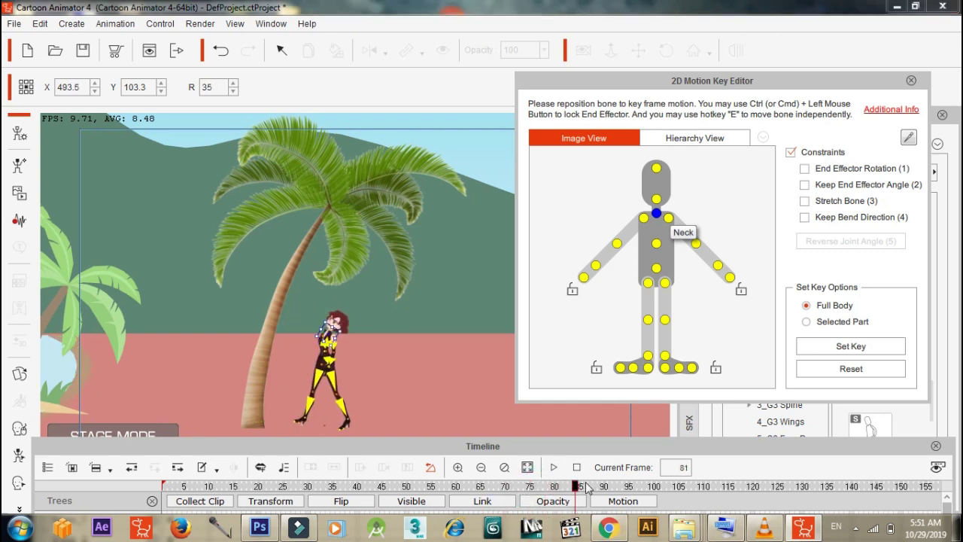
pyautogui.click(506, 488)
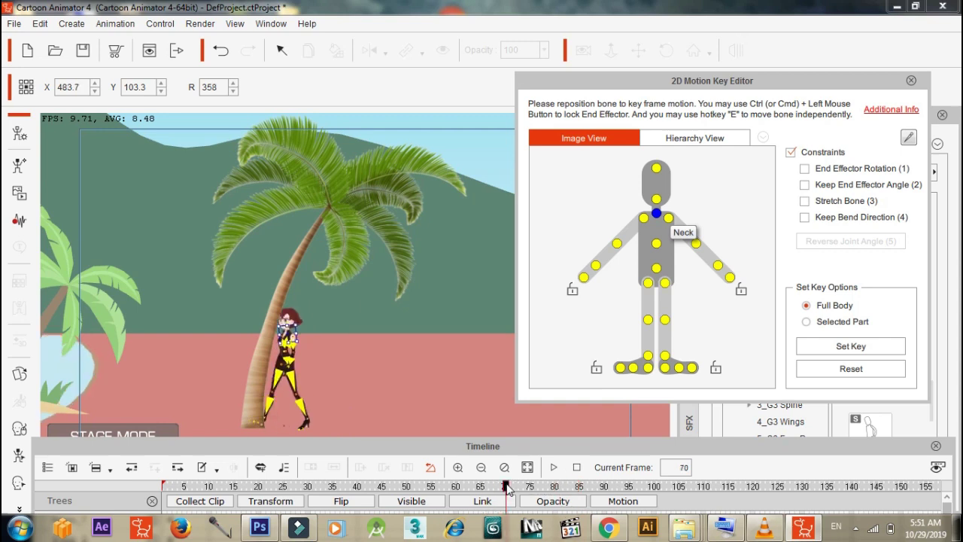
pyautogui.moveTo(508, 490); pyautogui.dragTo(554, 495)
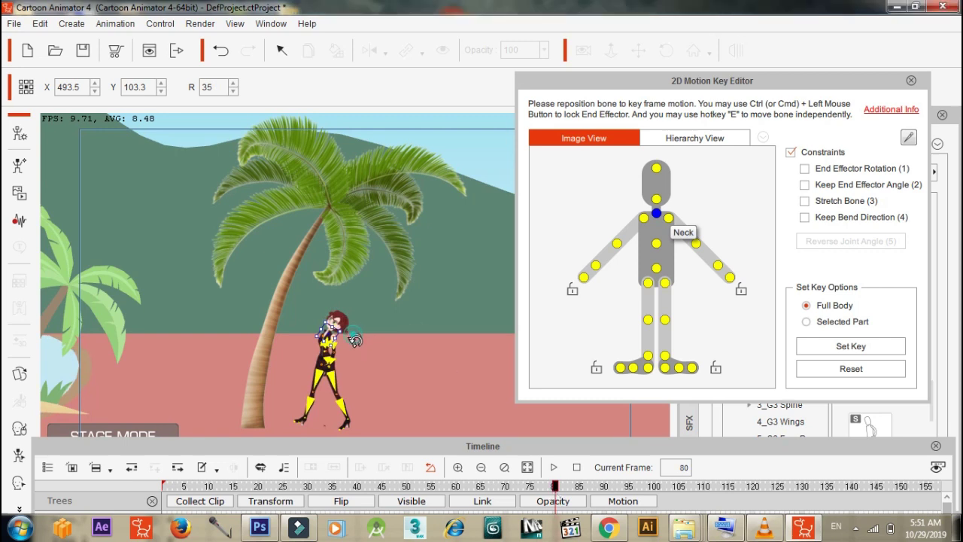
pyautogui.moveTo(353, 335); pyautogui.dragTo(348, 323)
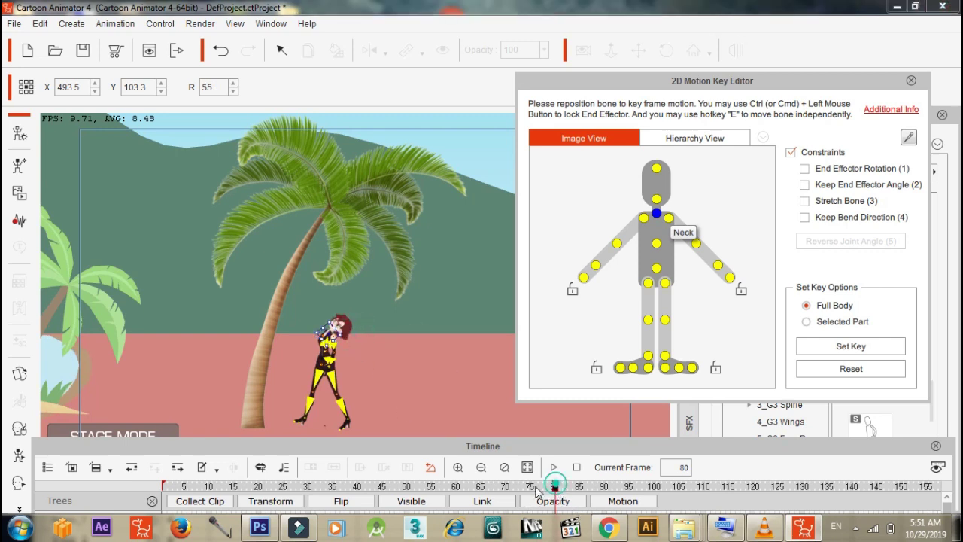
pyautogui.moveTo(560, 491); pyautogui.dragTo(530, 489)
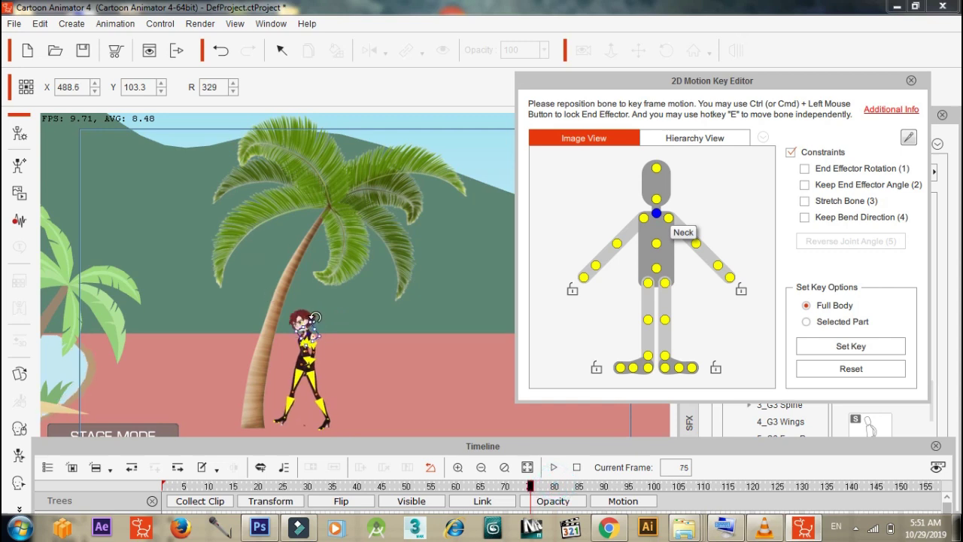
pyautogui.moveTo(314, 314); pyautogui.dragTo(304, 326)
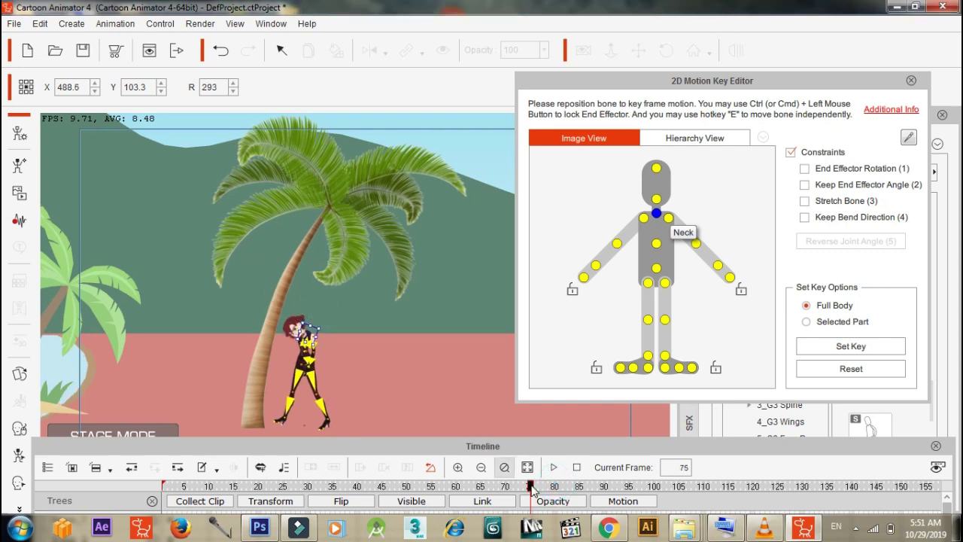
# - Rotate the neck bone to 16 at frame 85 and close the 2D Motion Key Editor
pyautogui.moveTo(532, 489); pyautogui.dragTo(581, 485)
pyautogui.moveTo(350, 340)
pyautogui.mouseDown()
pyautogui.moveTo(344, 320)
pyautogui.moveTo(350, 331)
pyautogui.mouseUp()
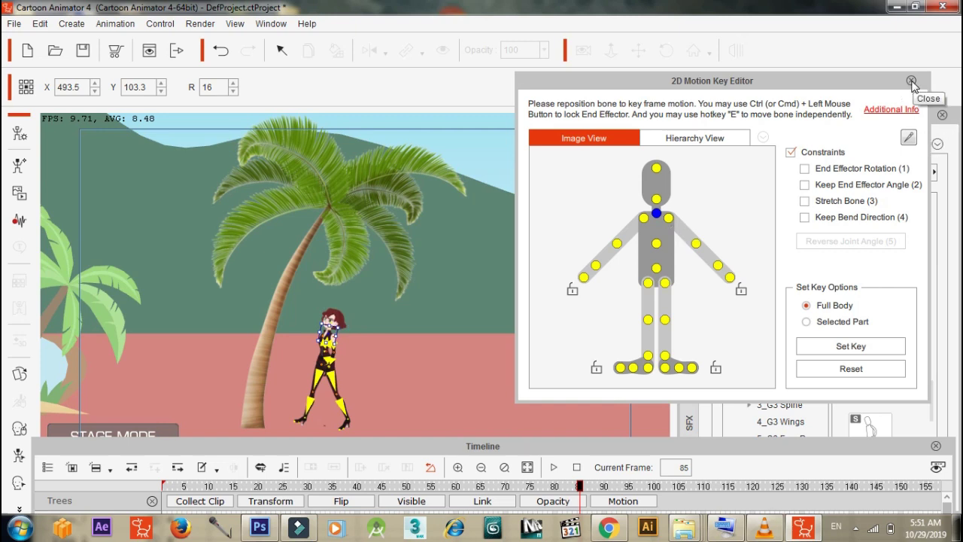
pyautogui.click(911, 81)
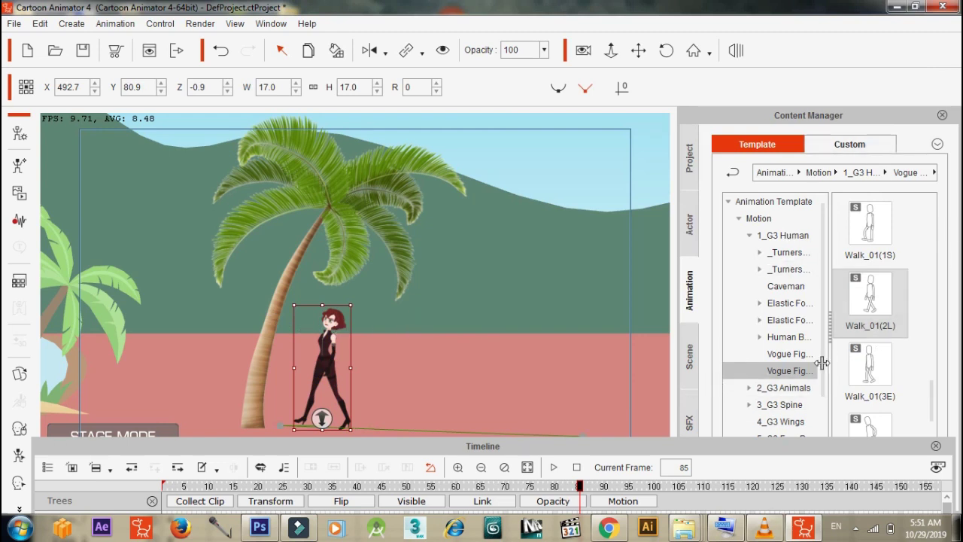
# - Add the 11.Dizzy Effect from the Special FX Object templates to the scene, placing it near the woman's head
pyautogui.click(690, 425)
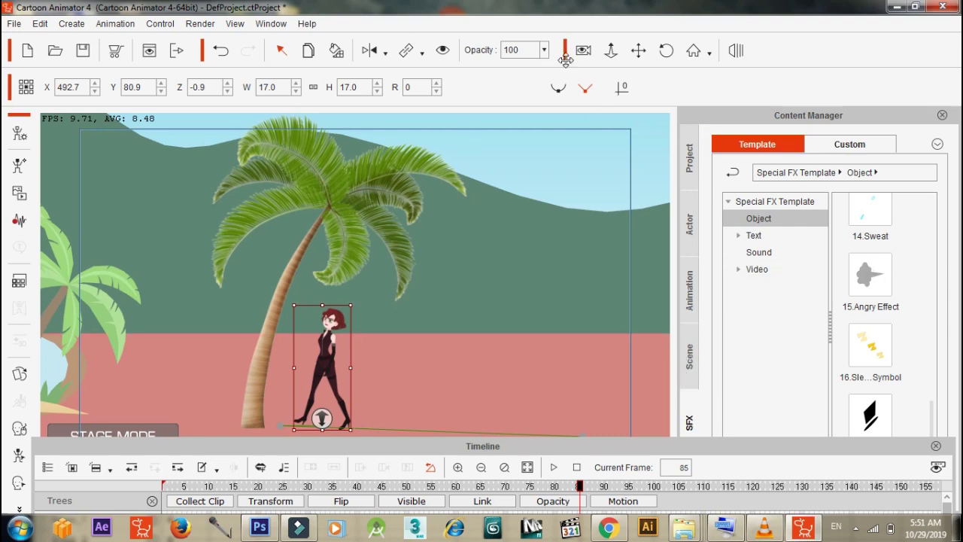
pyautogui.click(610, 51)
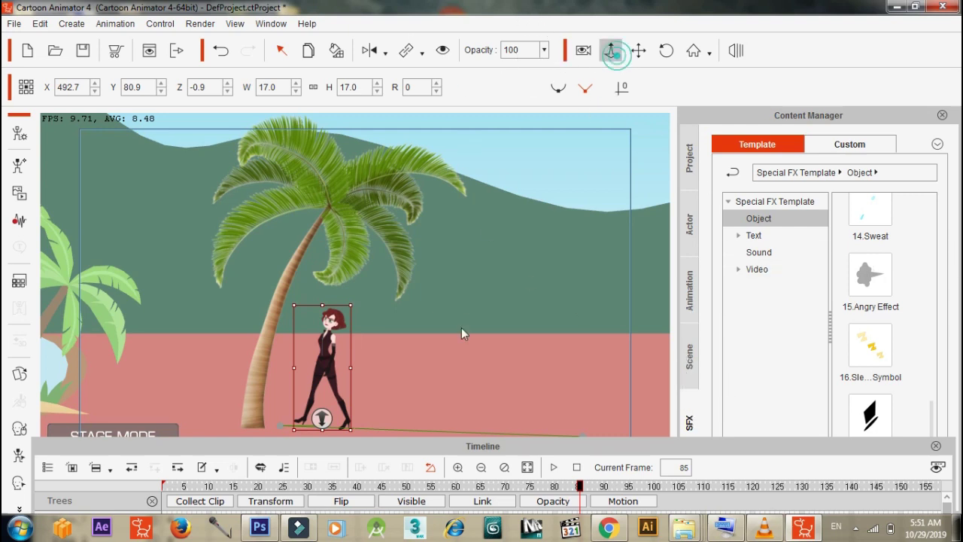
pyautogui.moveTo(446, 372); pyautogui.dragTo(453, 342)
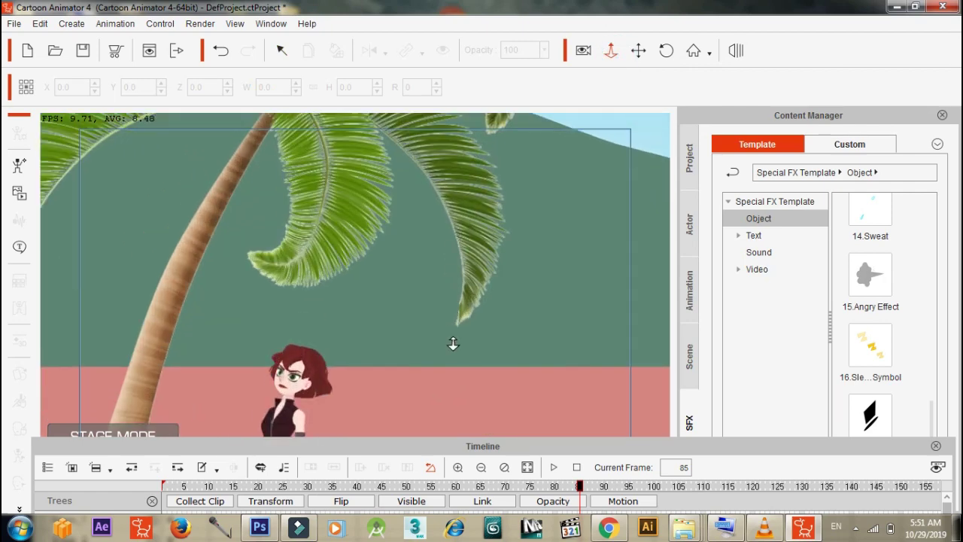
pyautogui.press('w')
pyautogui.moveTo(449, 247); pyautogui.dragTo(455, 302)
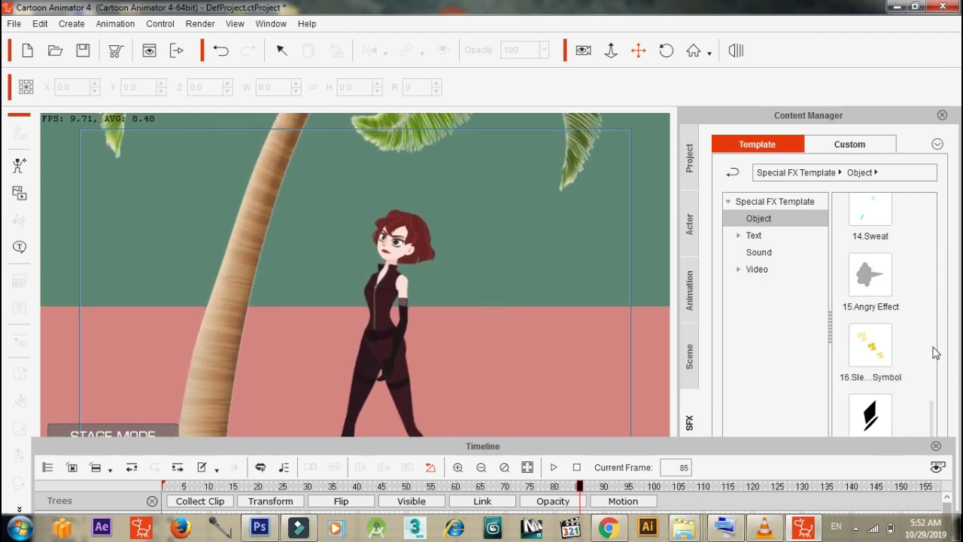
pyautogui.moveTo(937, 425); pyautogui.dragTo(3, 212)
pyautogui.moveTo(957, 218); pyautogui.dragTo(941, 360)
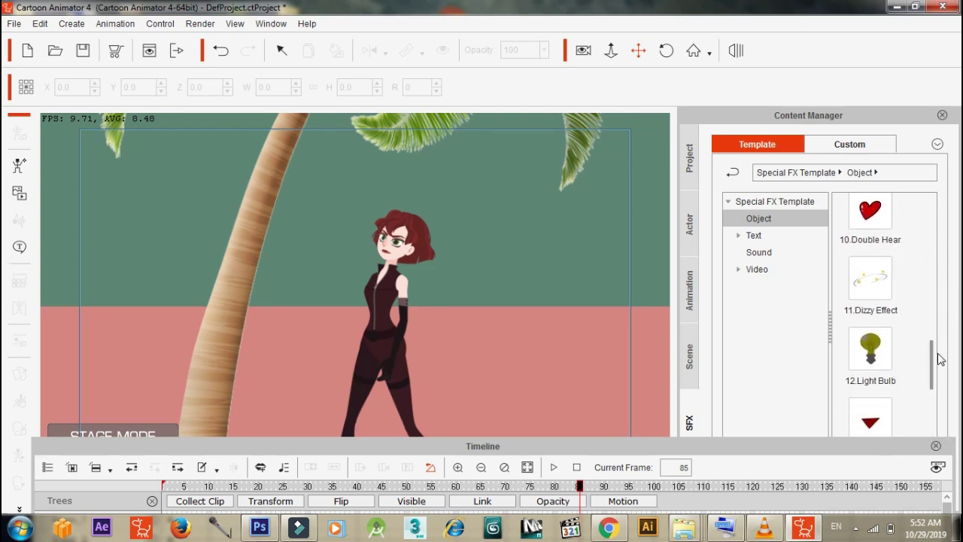
pyautogui.doubleClick(881, 282)
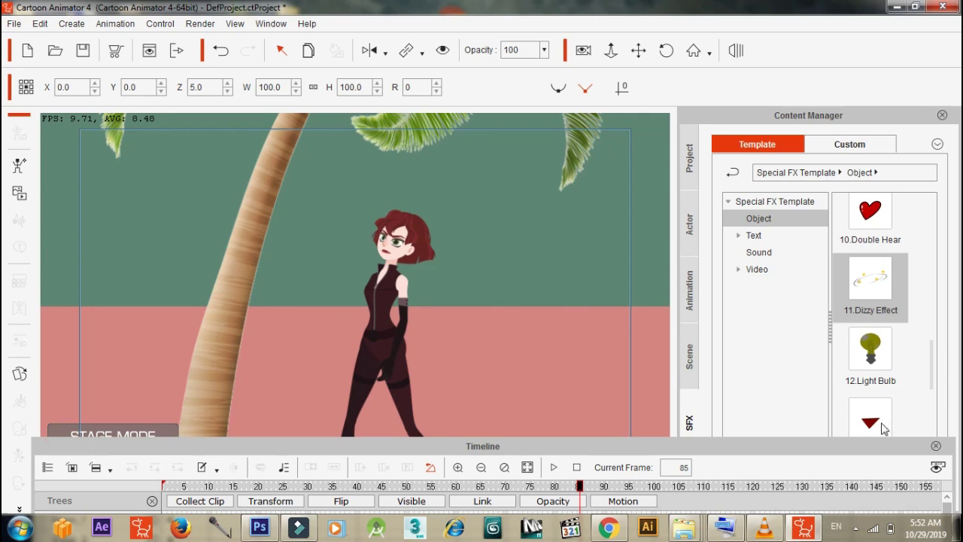
pyautogui.moveTo(873, 285)
pyautogui.mouseDown()
pyautogui.moveTo(377, 222)
pyautogui.moveTo(411, 225)
pyautogui.moveTo(447, 253)
pyautogui.mouseUp()
pyautogui.moveTo(192, 307); pyautogui.dragTo(187, 307)
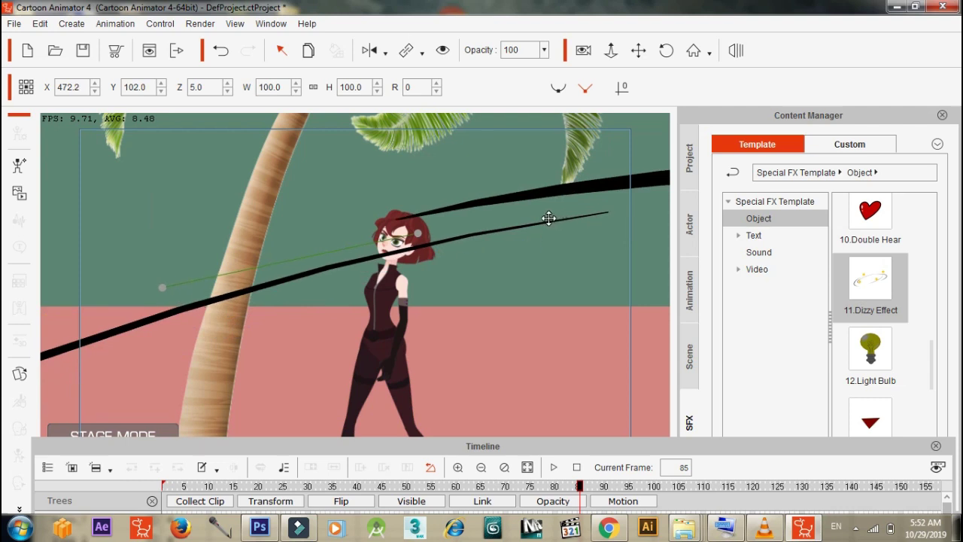
pyautogui.hotkey('ctrl', 'z')
pyautogui.hotkey('ctrl', 'z')
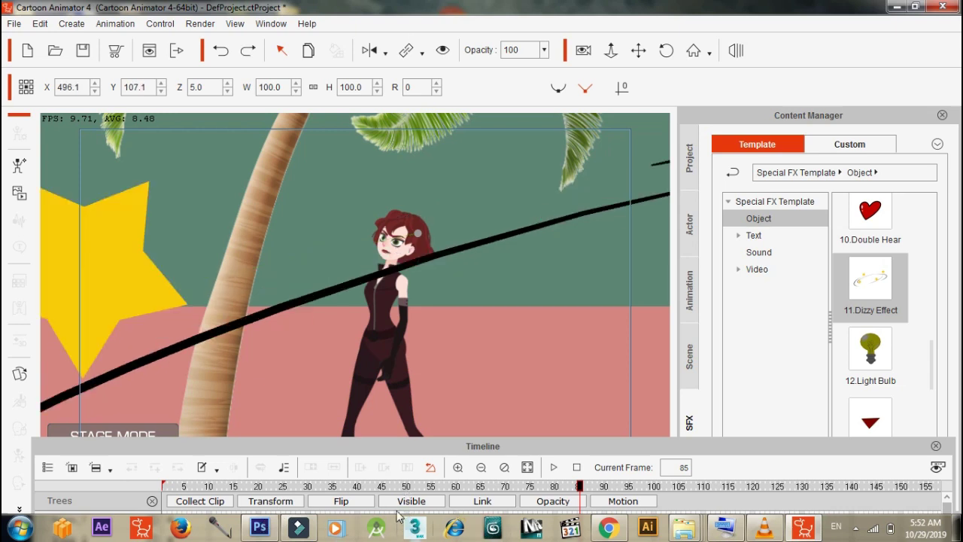
# - At frame 1, scale the dizzy effect down to 7.6 in width and height and place it just in front of the woman
pyautogui.click(164, 486)
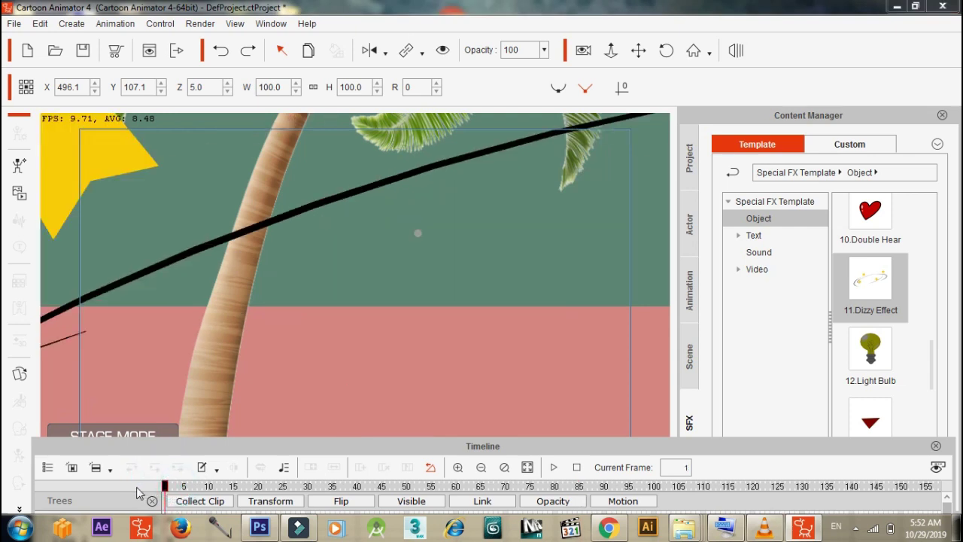
pyautogui.moveTo(501, 151); pyautogui.dragTo(419, 195)
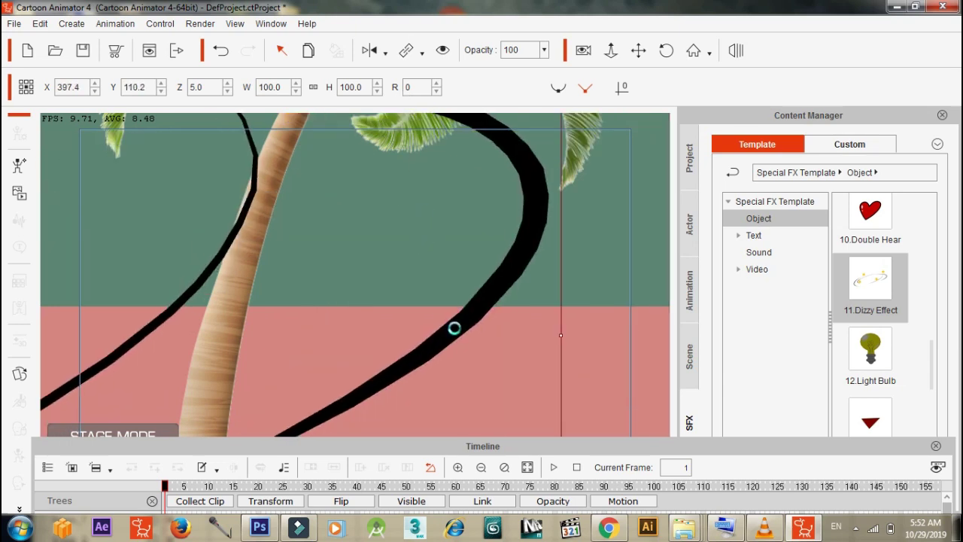
pyautogui.moveTo(466, 167); pyautogui.dragTo(476, 258)
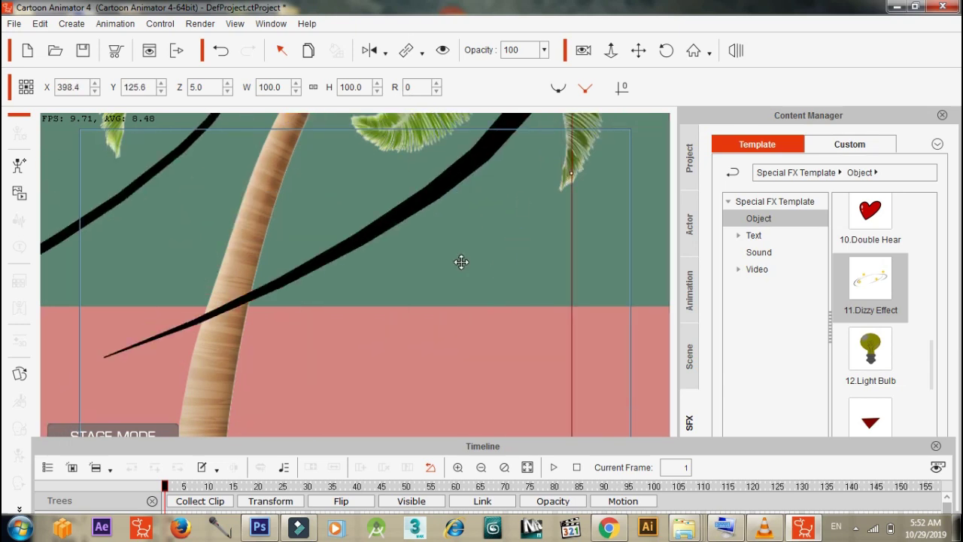
pyautogui.click(611, 50)
pyautogui.moveTo(430, 247); pyautogui.dragTo(493, 299)
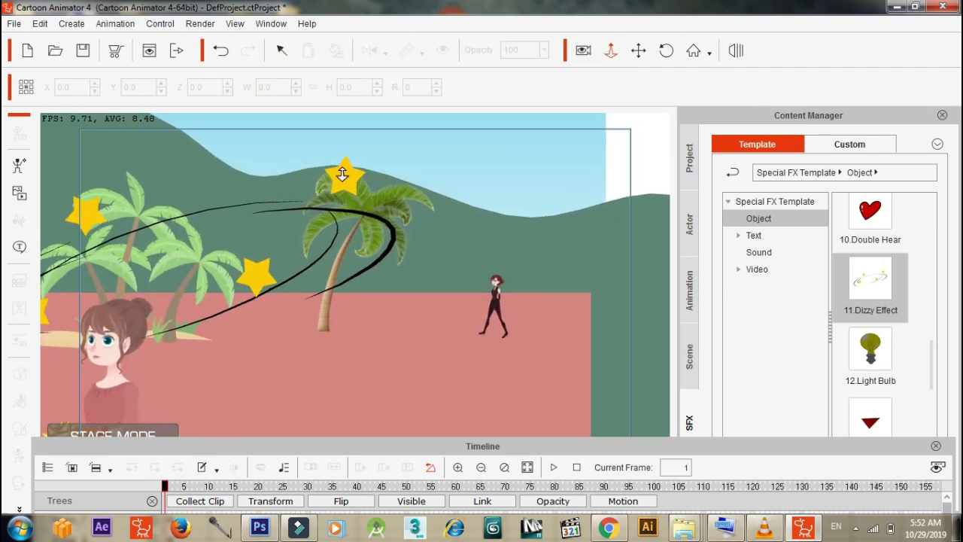
pyautogui.click(342, 179)
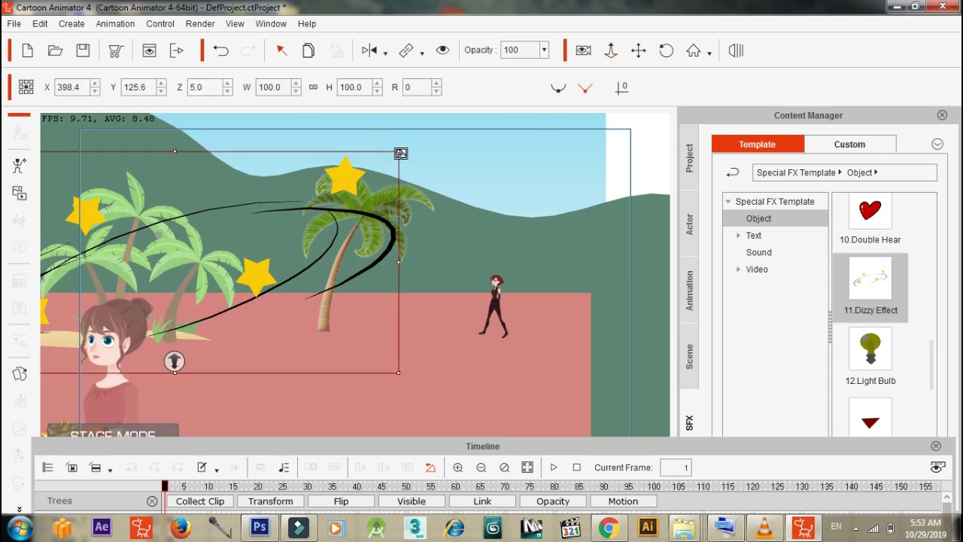
pyautogui.click(398, 153)
pyautogui.moveTo(398, 153); pyautogui.dragTo(486, 284)
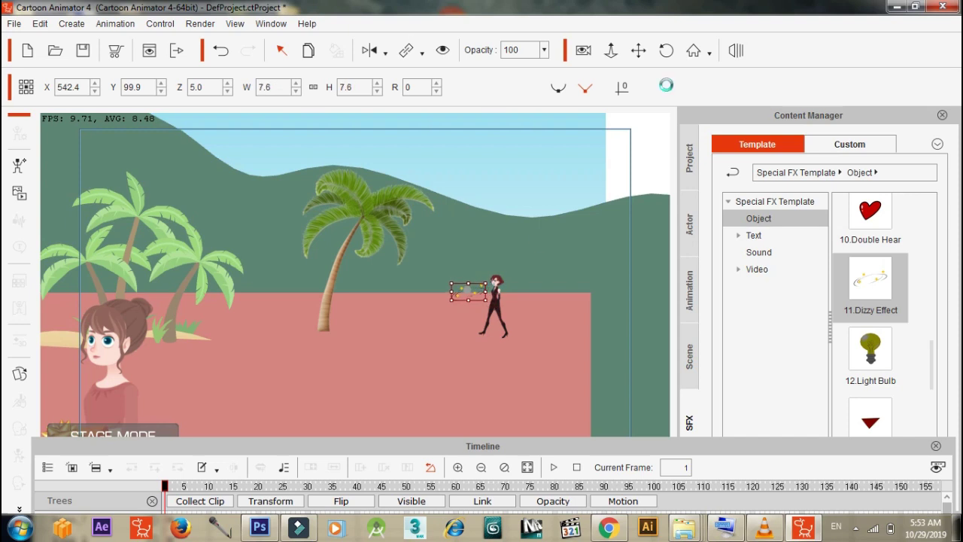
# - Move the dizzy effect beside the palm trunk, to X 499.2 and Y 107.5, at frame 1
pyautogui.click(612, 50)
pyautogui.moveTo(537, 239); pyautogui.dragTo(559, 119)
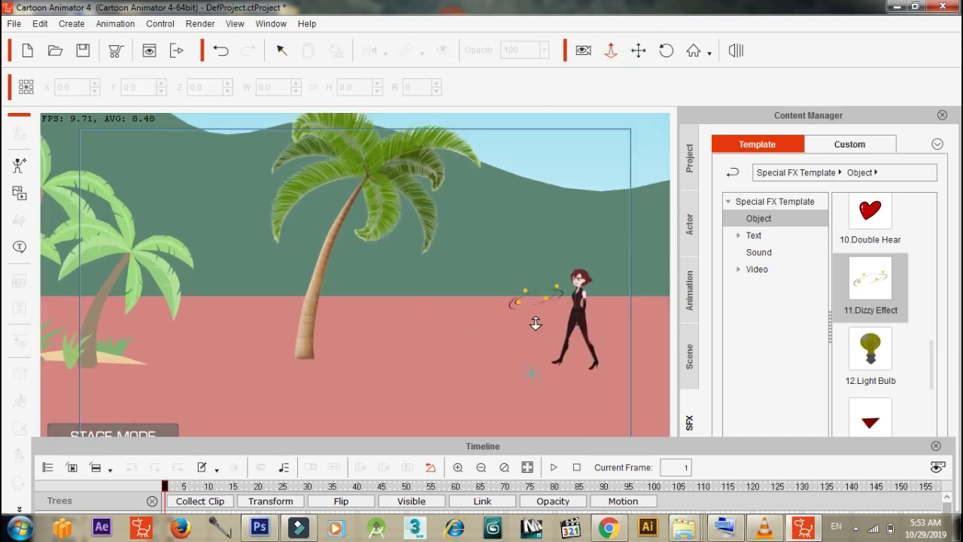
pyautogui.moveTo(535, 322); pyautogui.dragTo(365, 243)
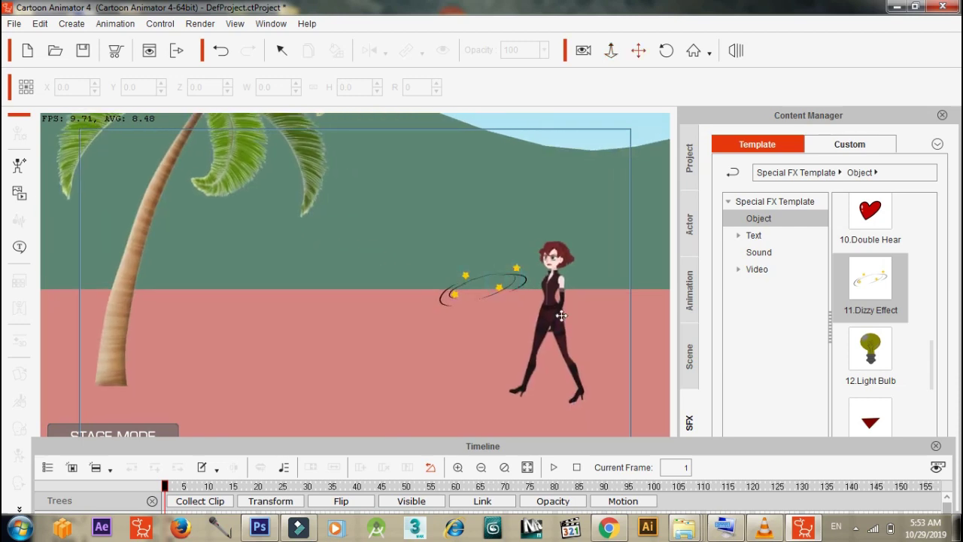
pyautogui.moveTo(500, 280); pyautogui.dragTo(576, 246)
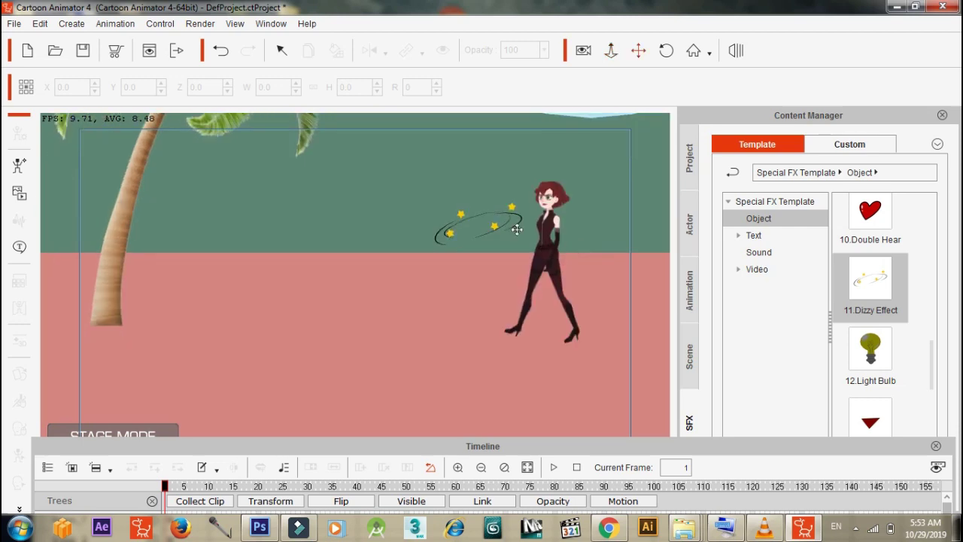
pyautogui.press('Escape')
pyautogui.click(478, 223)
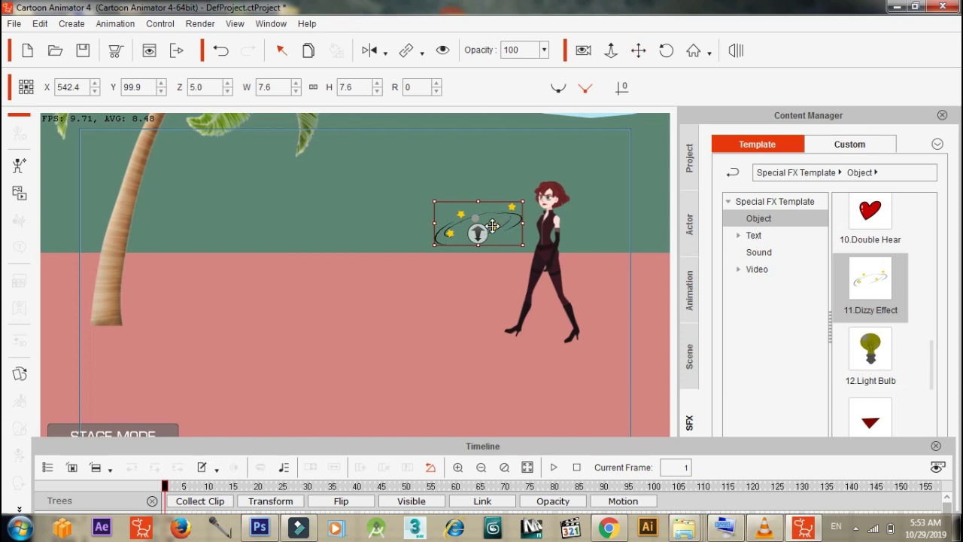
pyautogui.moveTo(475, 221); pyautogui.dragTo(237, 178)
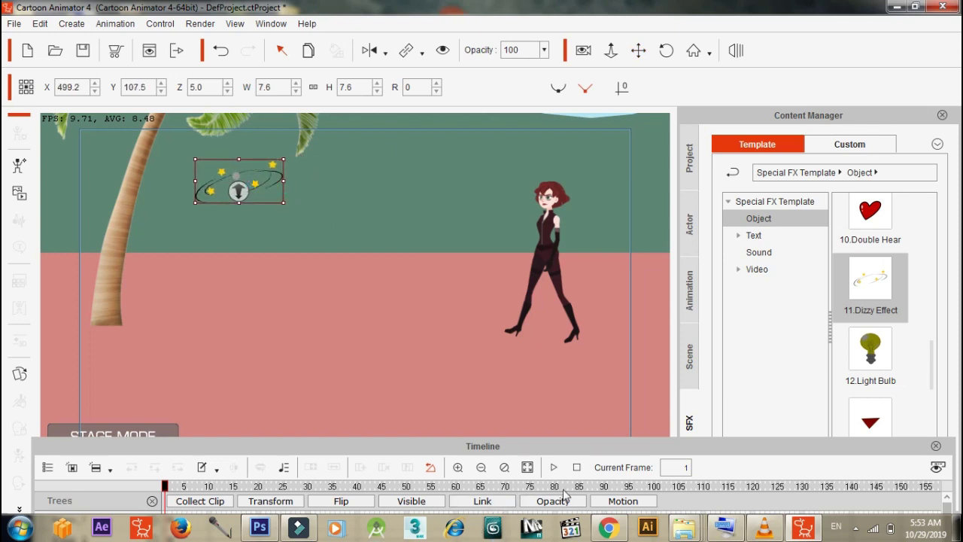
# - Scrub the animation up to frame 93 to check how the dizzy effect lines up with the woman's head near the palm
pyautogui.click(506, 488)
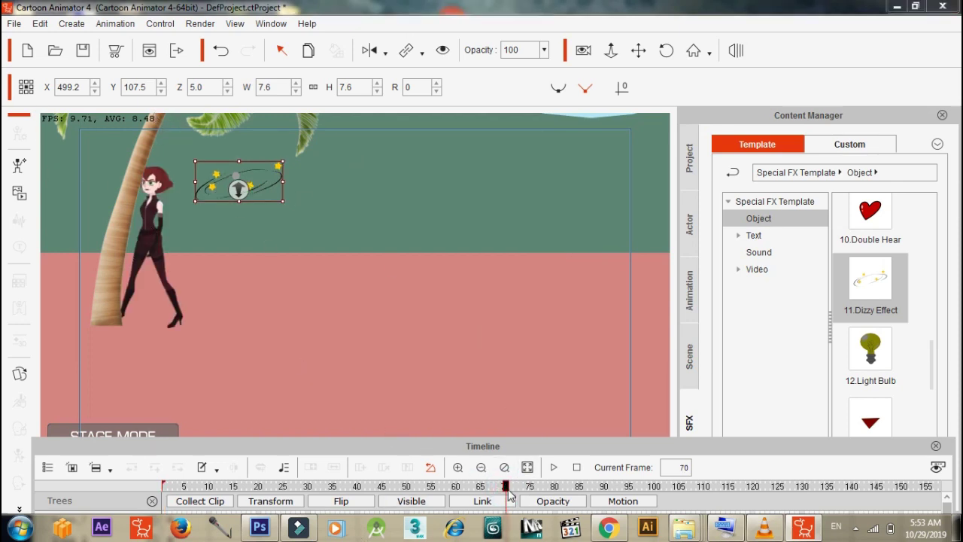
pyautogui.moveTo(504, 487); pyautogui.dragTo(555, 499)
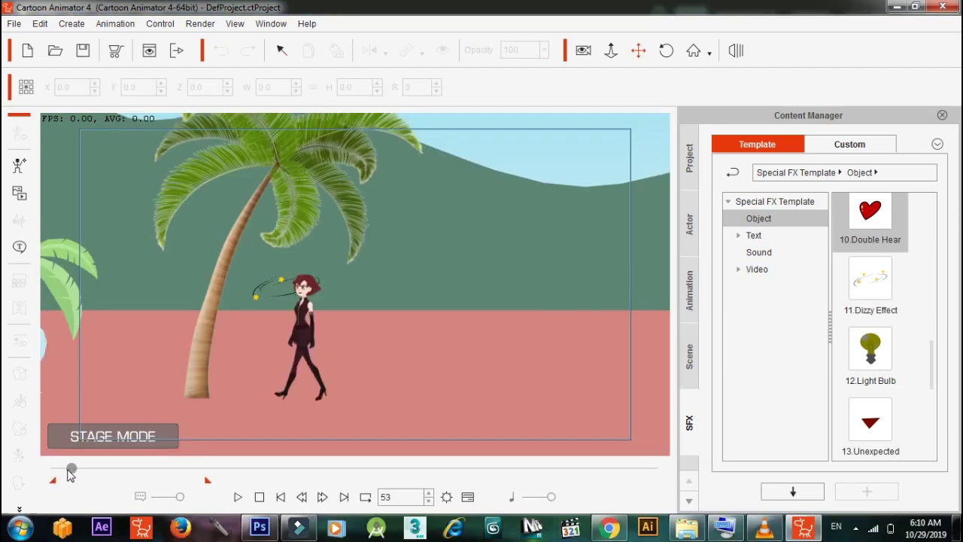
pyautogui.moveTo(70, 468); pyautogui.dragTo(80, 485)
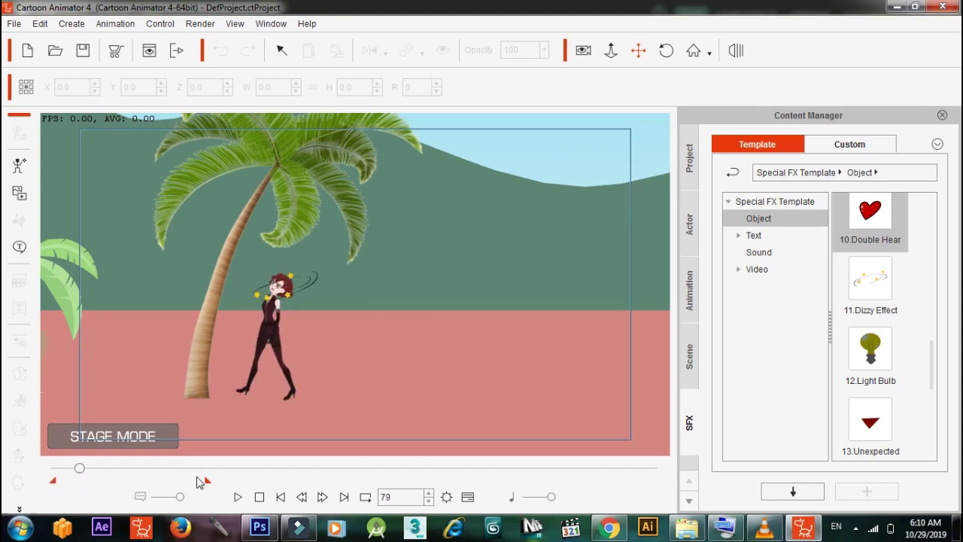
pyautogui.click(392, 497)
pyautogui.moveTo(80, 472); pyautogui.dragTo(85, 472)
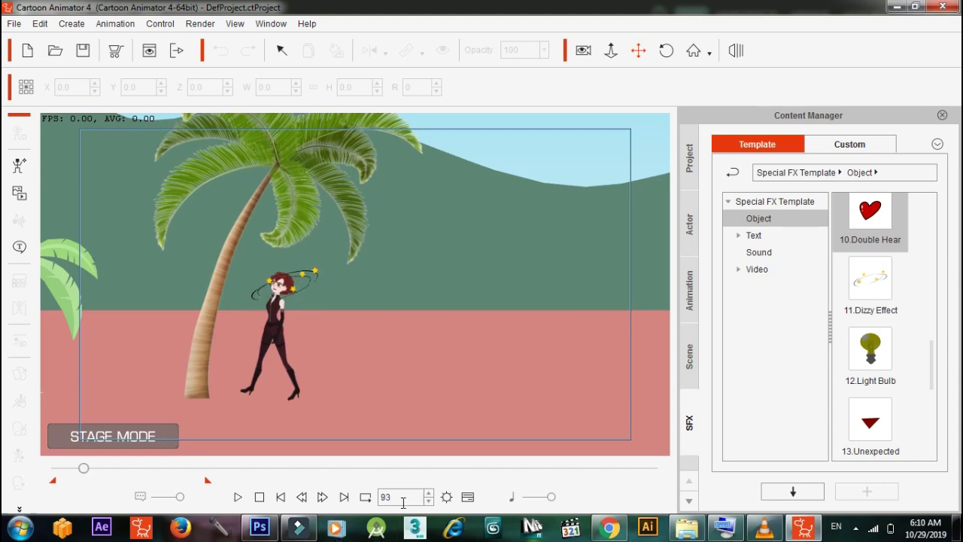
# - Select the dizzy effect at frame 80 and set its opacity to 0 at frame 79
pyautogui.press('BackSpace')
pyautogui.press('BackSpace')
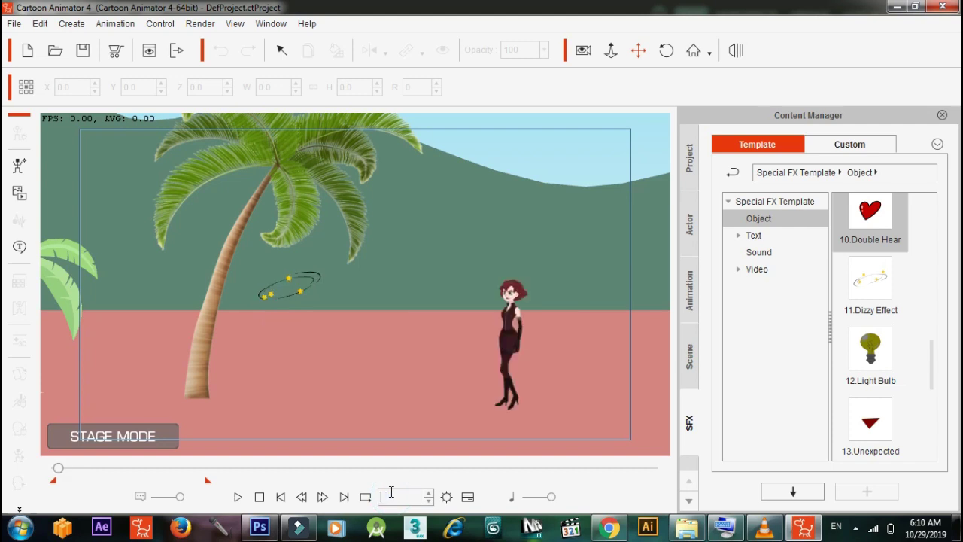
pyautogui.write('80')
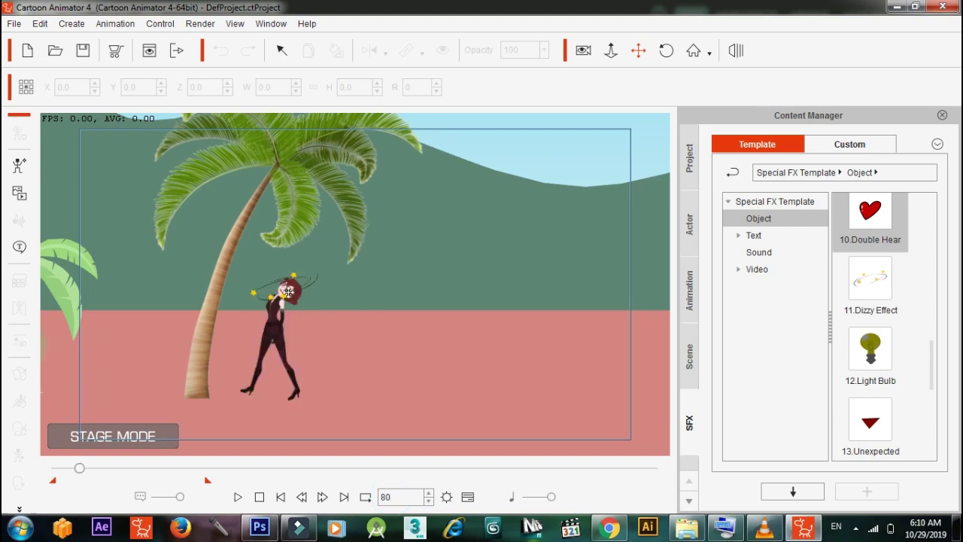
pyautogui.click(298, 279)
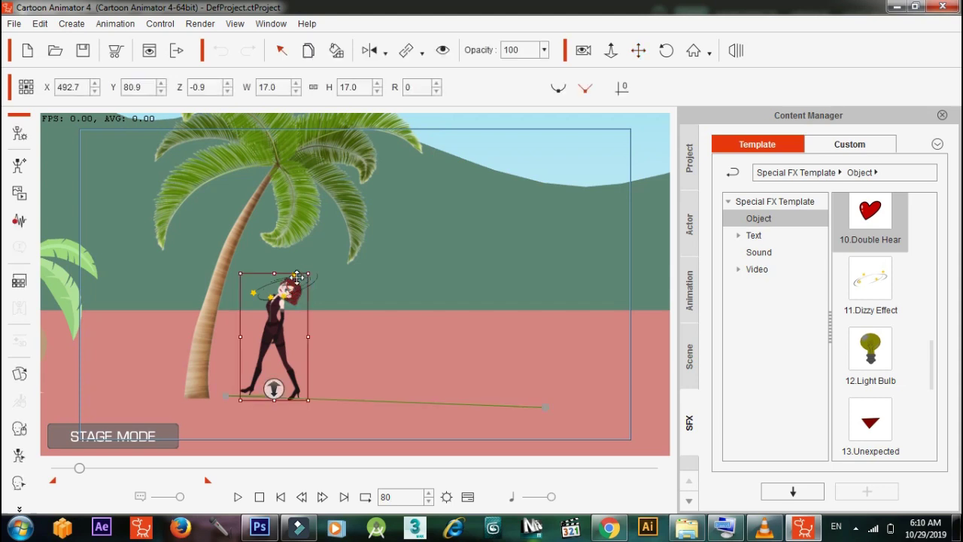
pyautogui.click(295, 277)
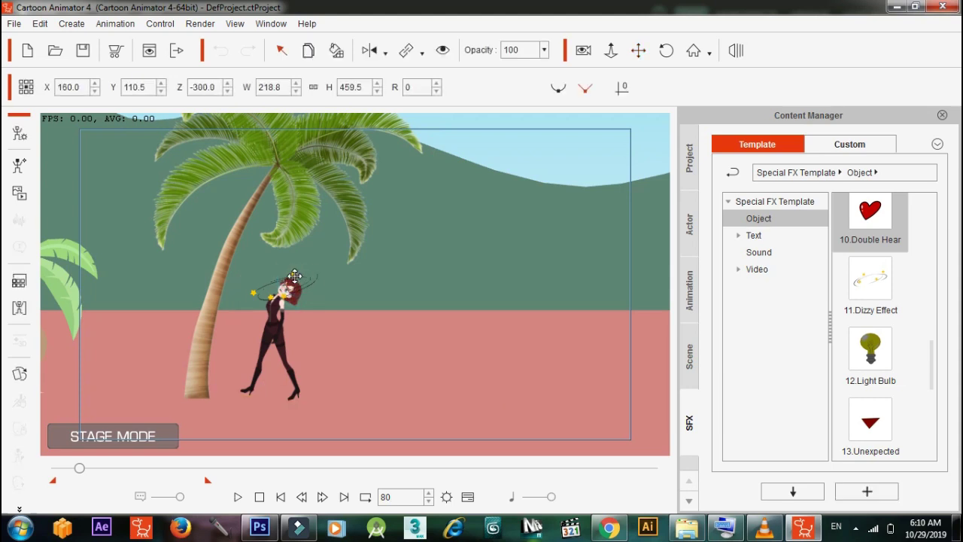
pyautogui.click(293, 275)
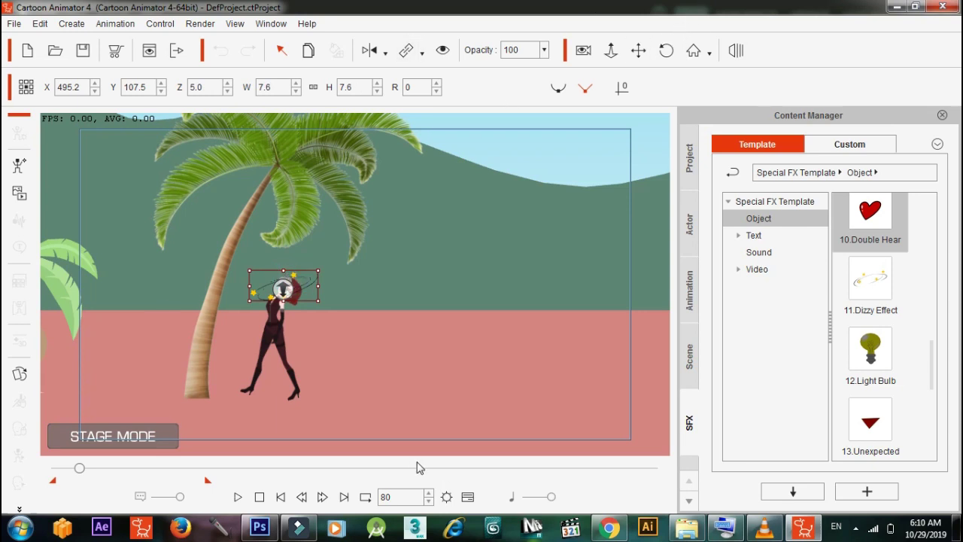
pyautogui.doubleClick(393, 497)
pyautogui.press('BackSpace')
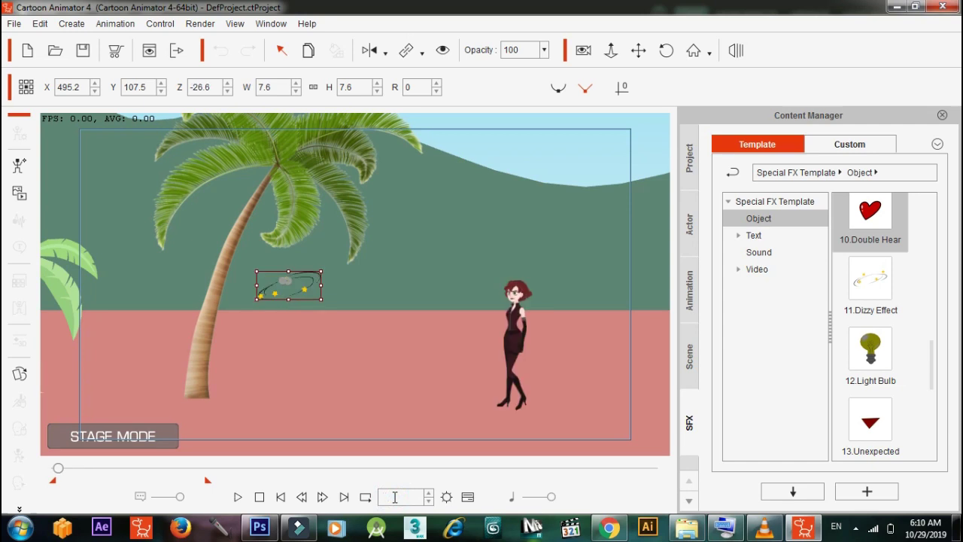
pyautogui.write('79')
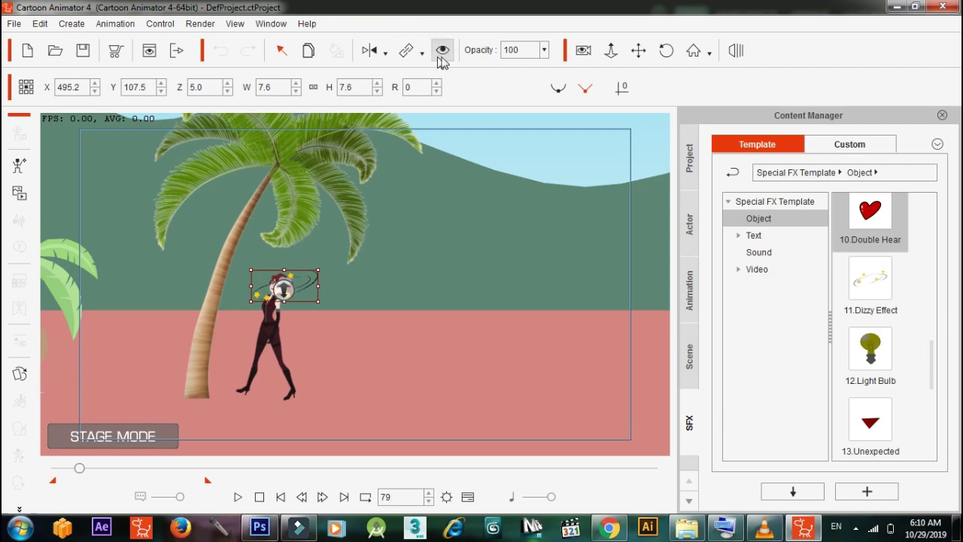
pyautogui.click(544, 50)
pyautogui.moveTo(554, 68); pyautogui.dragTo(491, 74)
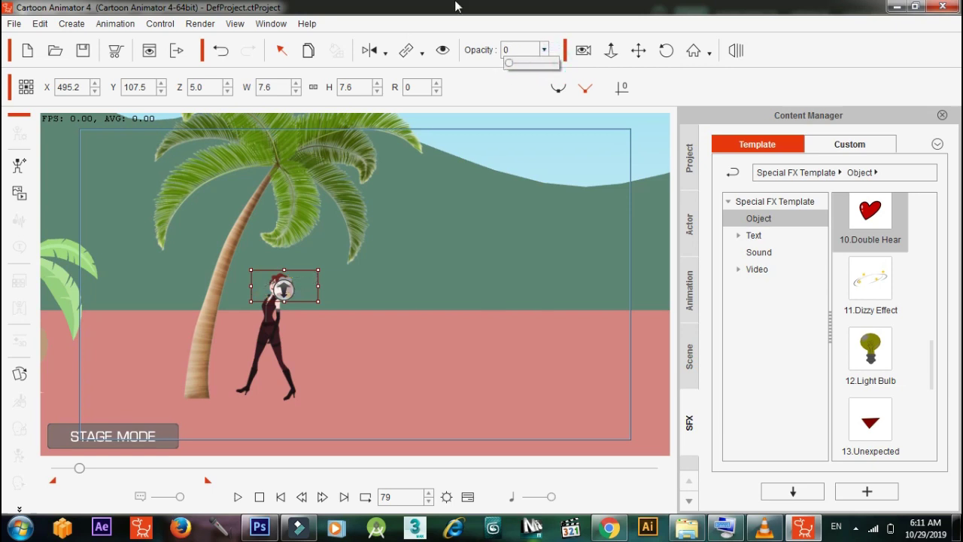
# - Go to frame 80 and set the dizzy effect's opacity to 100
pyautogui.click(405, 498)
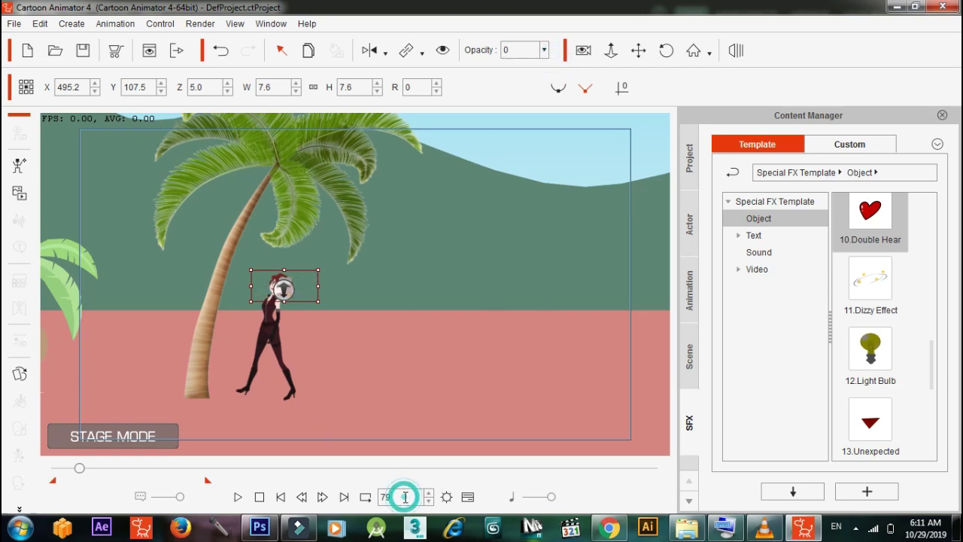
pyautogui.press('BackSpace')
pyautogui.press('BackSpace')
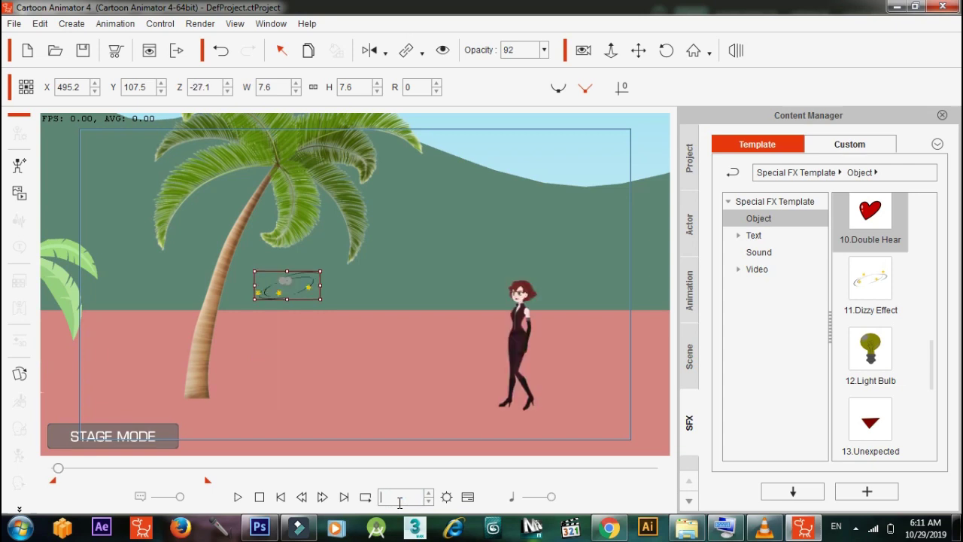
pyautogui.write('80')
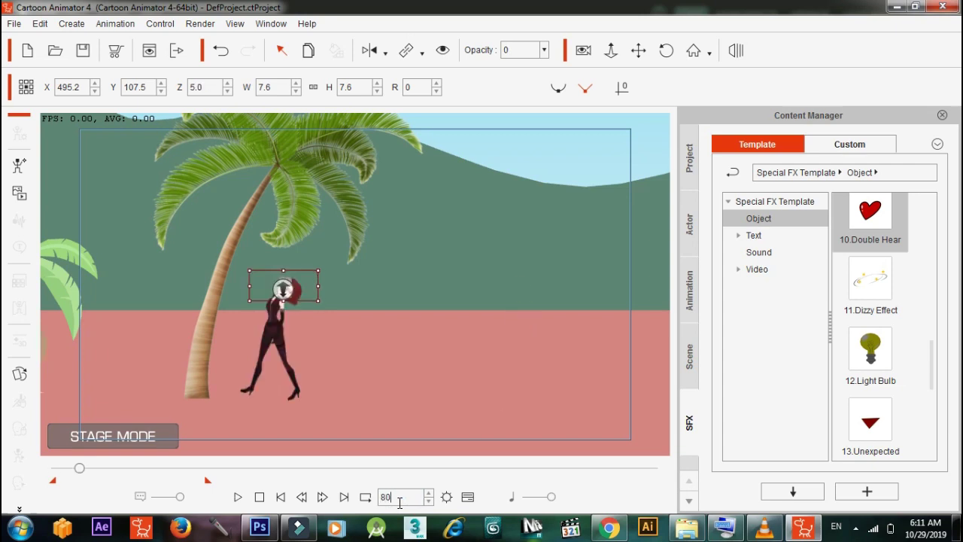
pyautogui.click(543, 50)
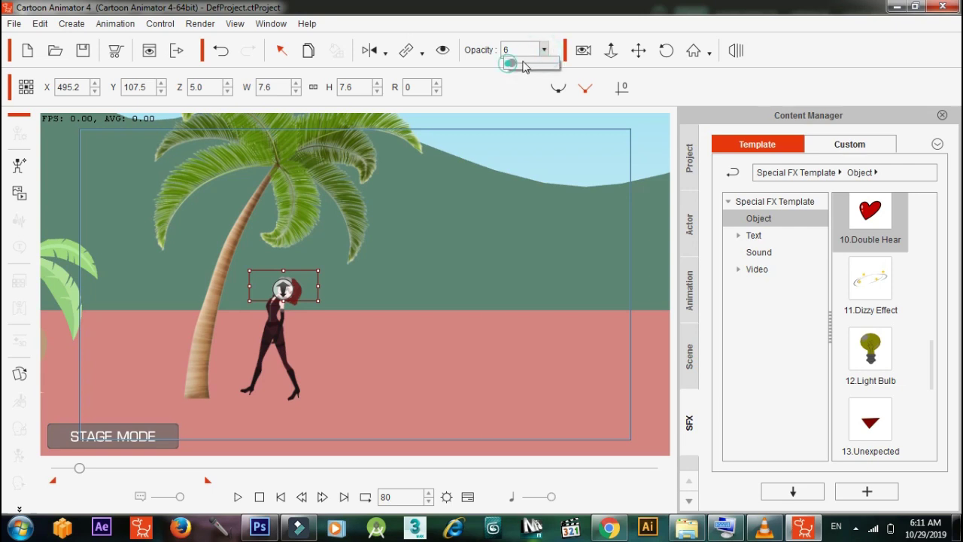
pyautogui.moveTo(509, 64); pyautogui.dragTo(574, 66)
# - Play the animation from the first frame several times to check when the dizzy effect is visible
pyautogui.click(279, 498)
pyautogui.click(238, 498)
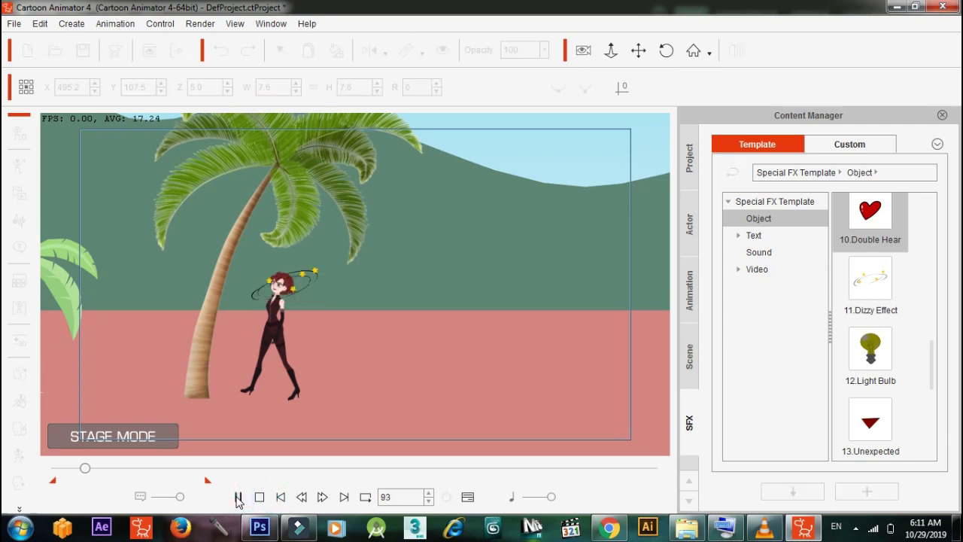
pyautogui.click(238, 499)
pyautogui.click(280, 497)
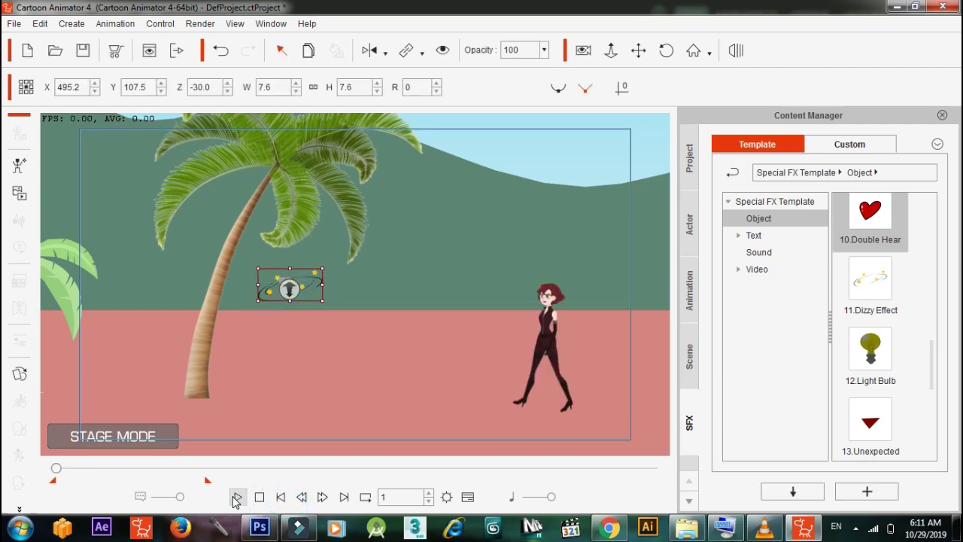
pyautogui.click(237, 498)
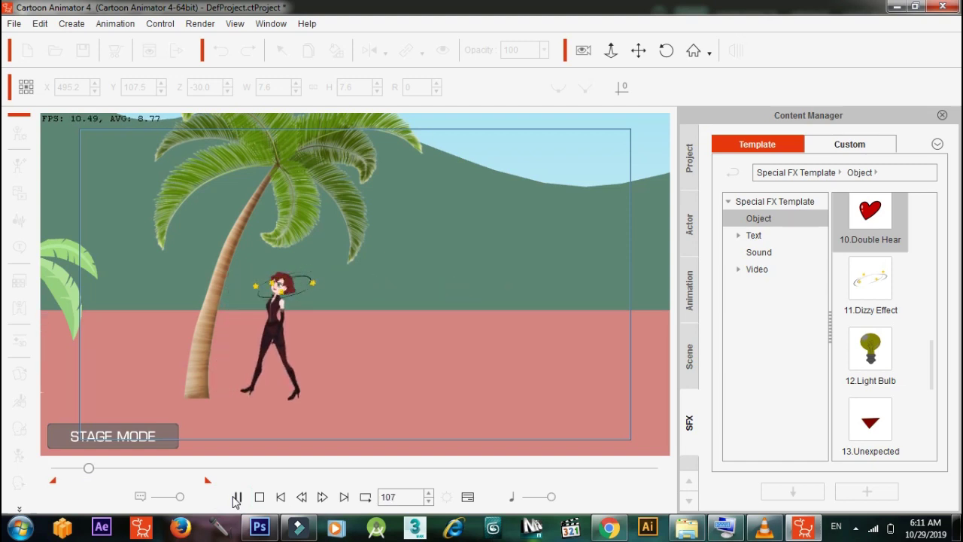
pyautogui.click(237, 498)
pyautogui.click(280, 496)
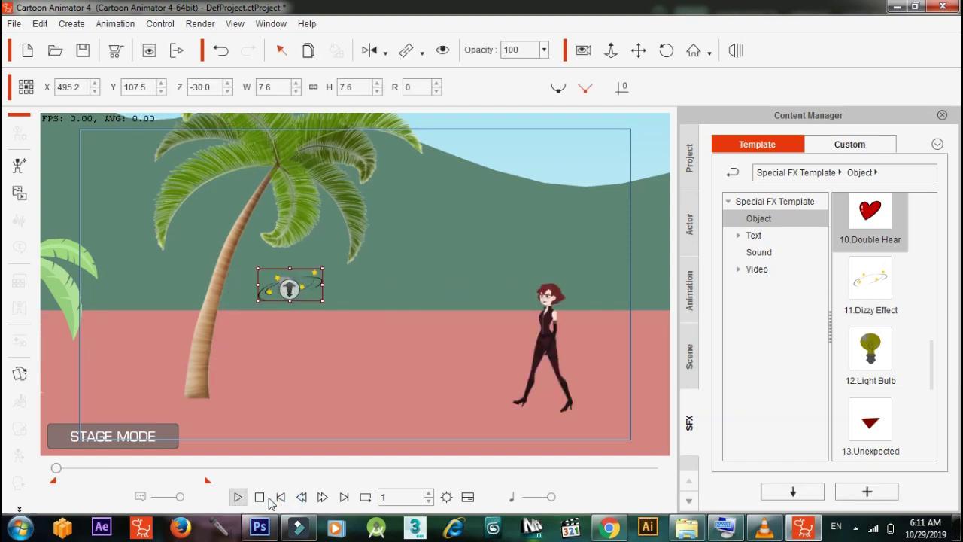
pyautogui.click(237, 499)
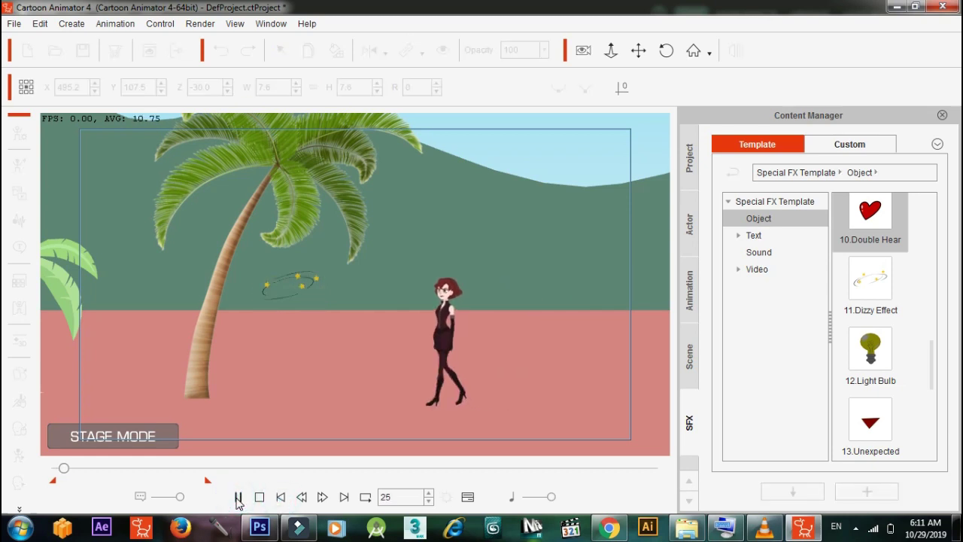
pyautogui.click(237, 498)
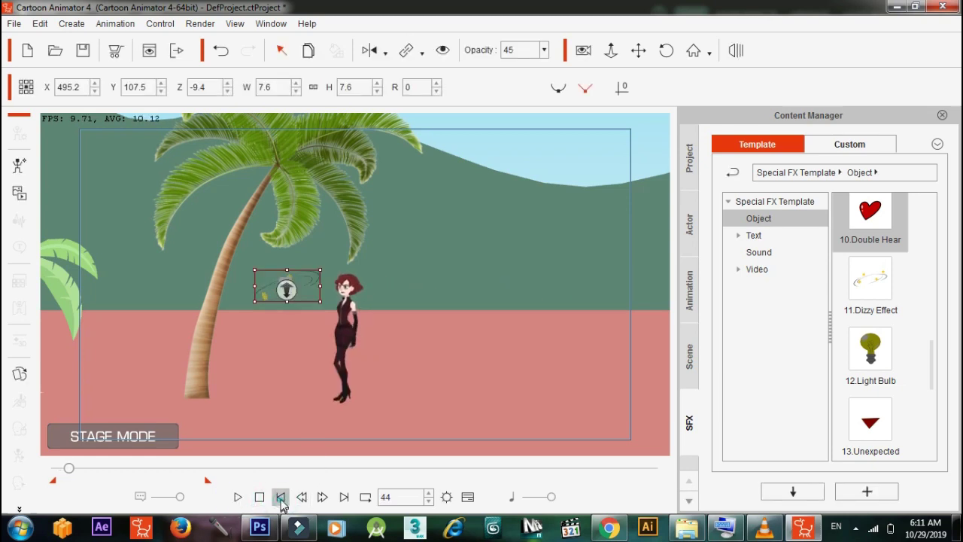
# - Set the dizzy effect's opacity to 0 at frame 1 and play the animation to check its appearance
pyautogui.click(280, 497)
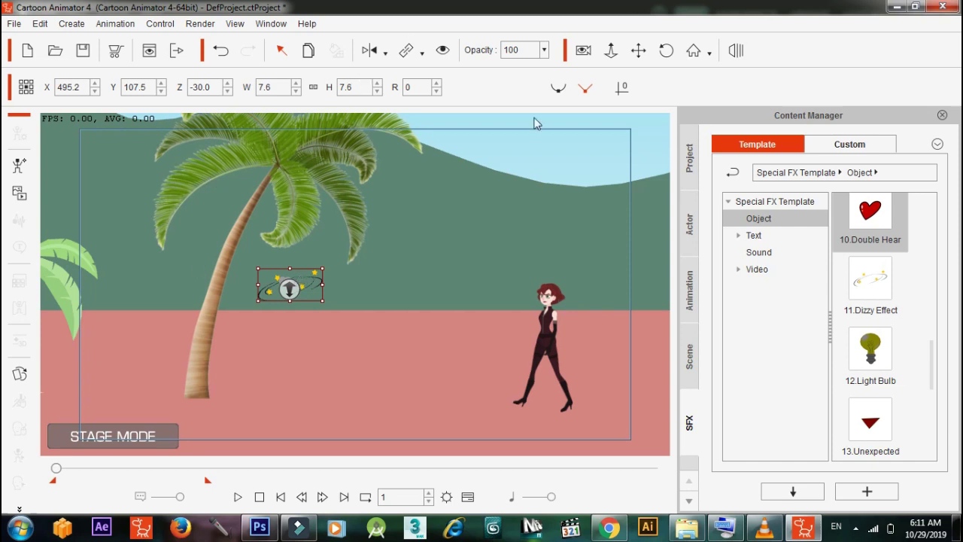
pyautogui.click(544, 49)
pyautogui.click(539, 62)
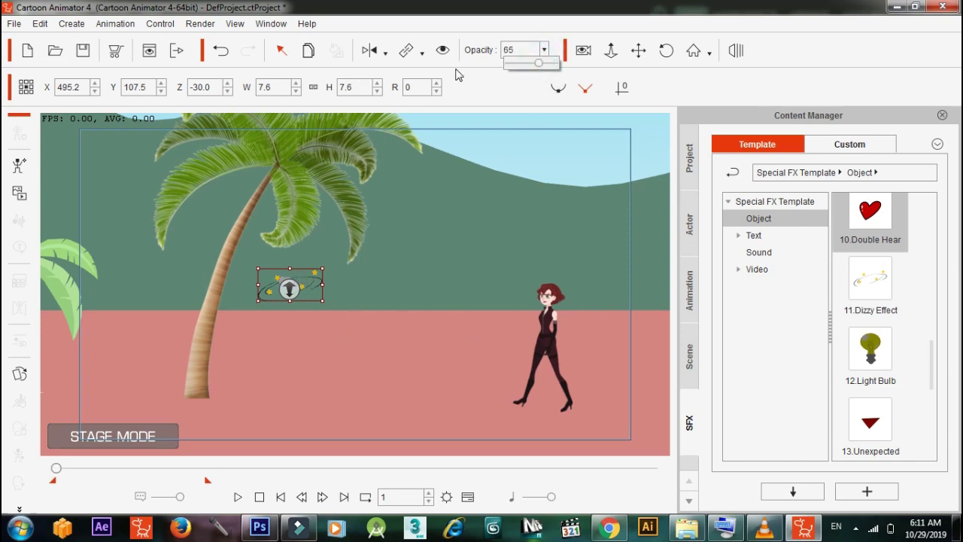
pyautogui.moveTo(539, 64); pyautogui.dragTo(489, 72)
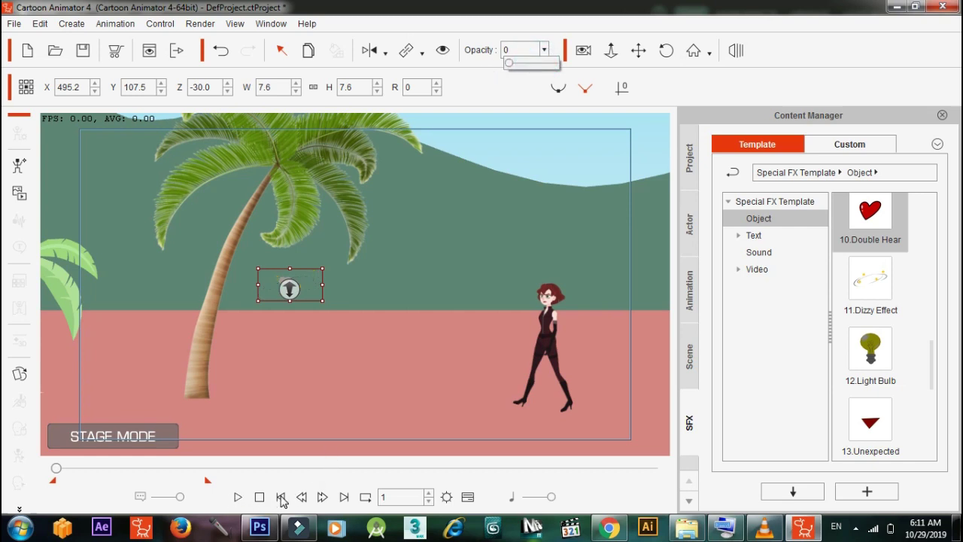
pyautogui.click(239, 497)
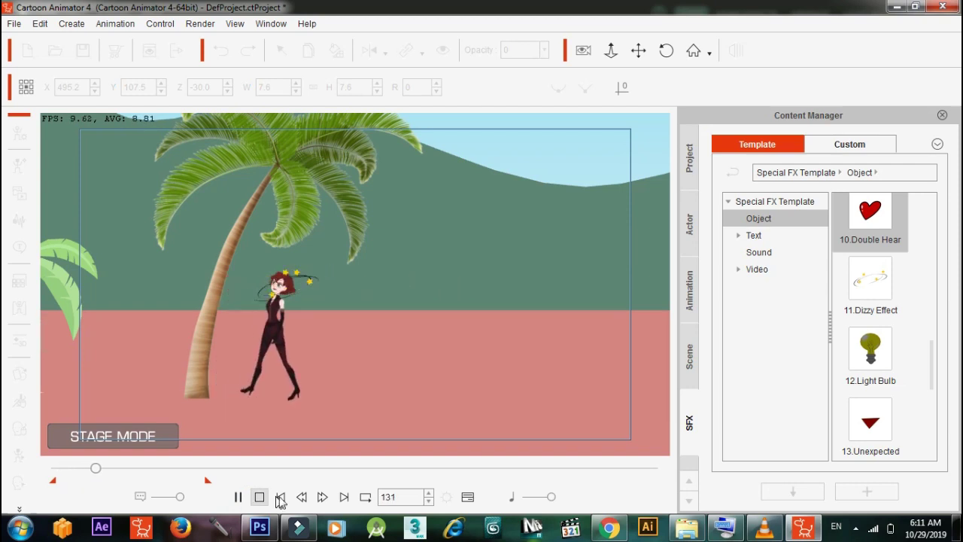
pyautogui.click(259, 496)
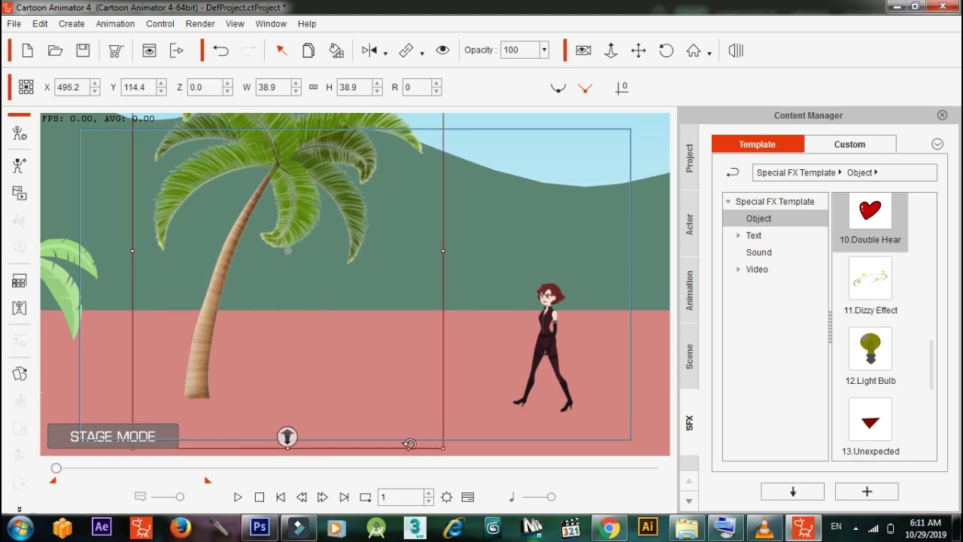
# - Go to frame 70 with the large palm tree selected
pyautogui.click(389, 497)
pyautogui.write('70')
pyautogui.press('Return')
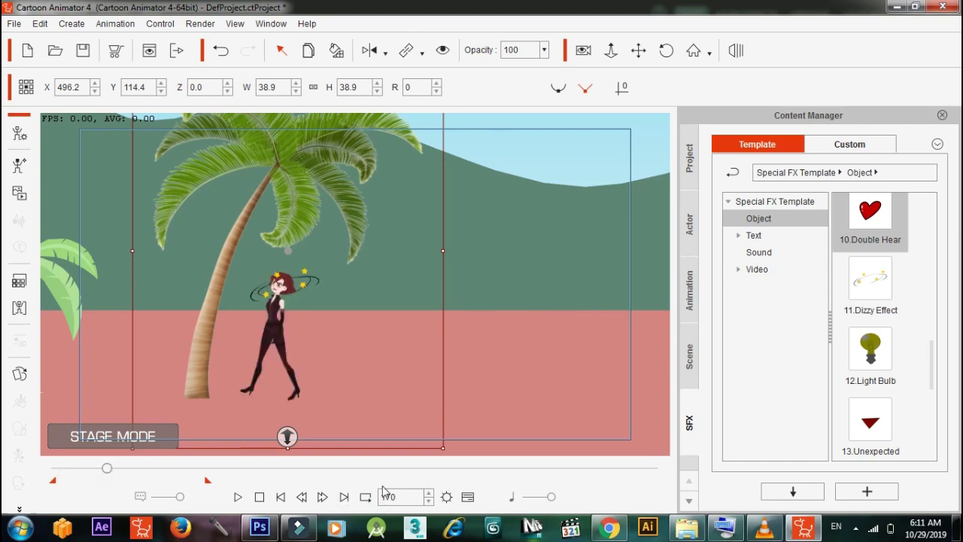
pyautogui.press('BackSpace')
pyautogui.press('BackSpace')
pyautogui.press('BackSpace')
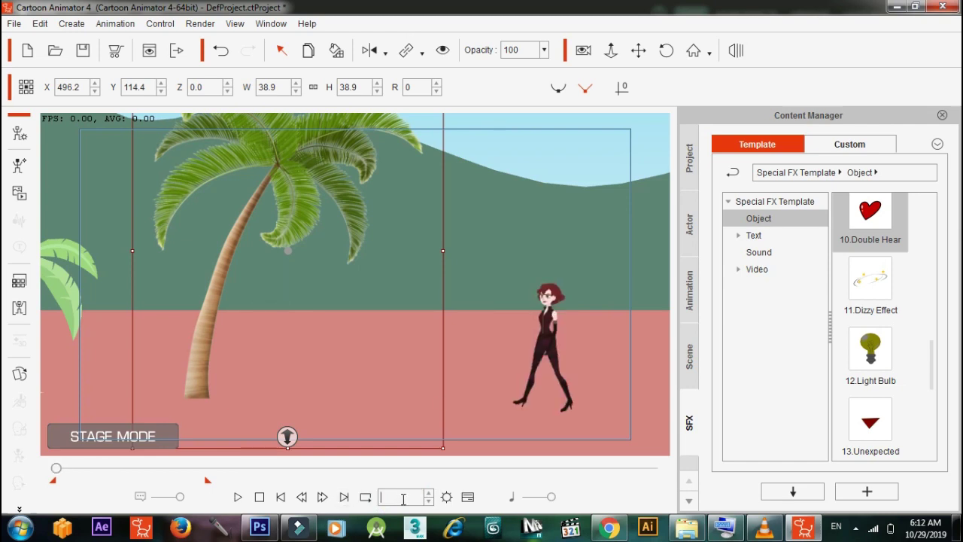
pyautogui.write('70')
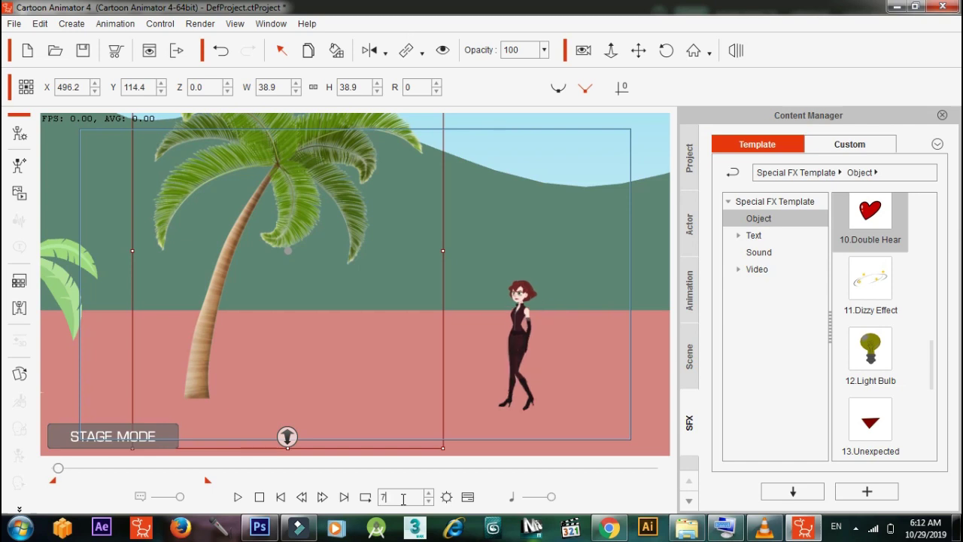
pyautogui.press('Return')
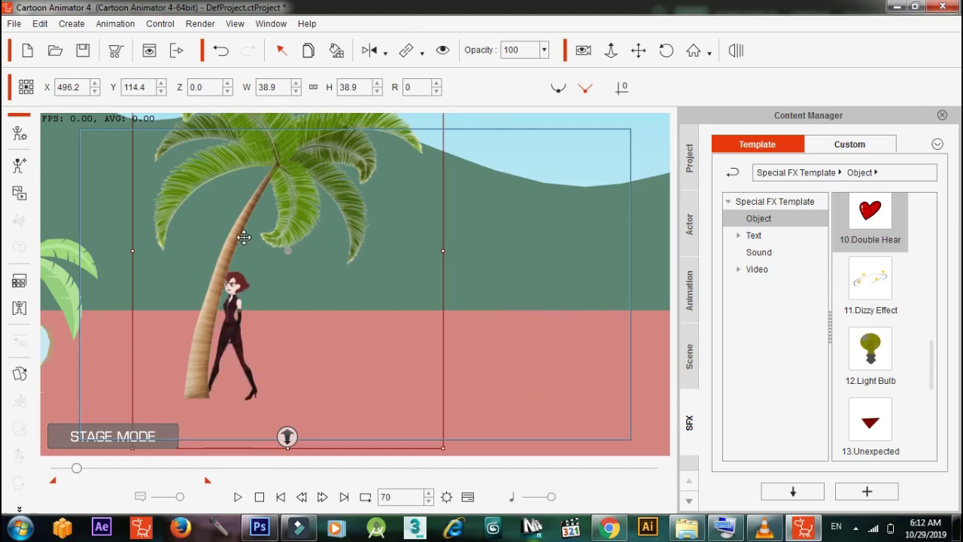
pyautogui.rightClick(290, 157)
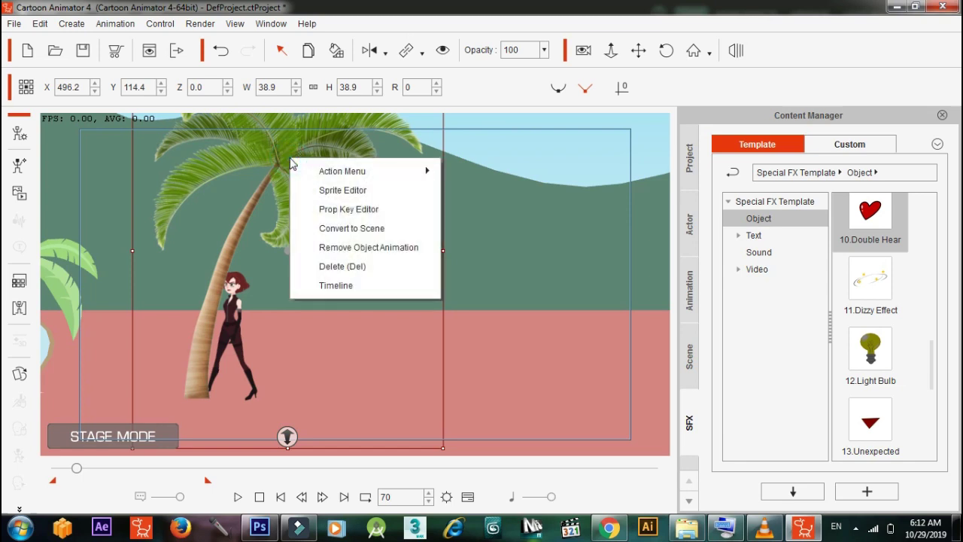
pyautogui.click(347, 211)
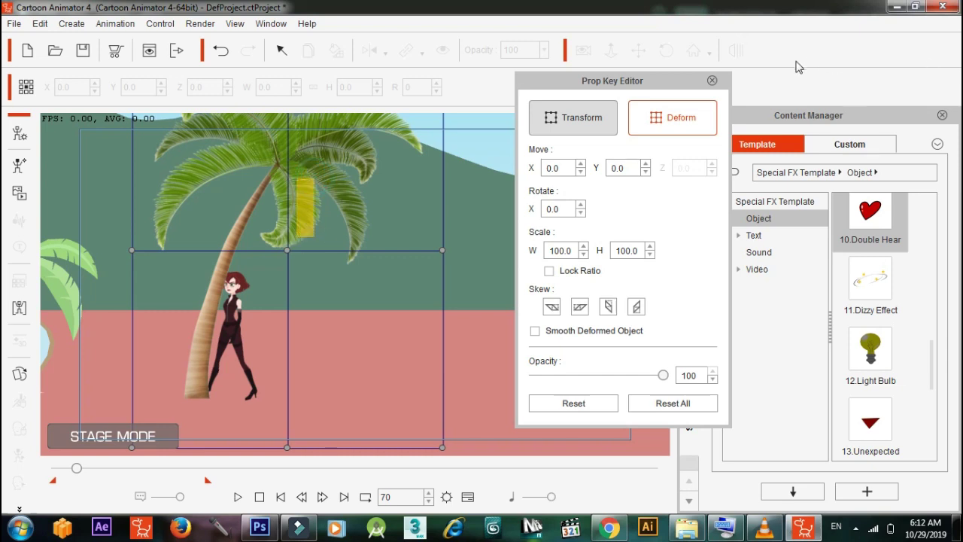
pyautogui.click(713, 82)
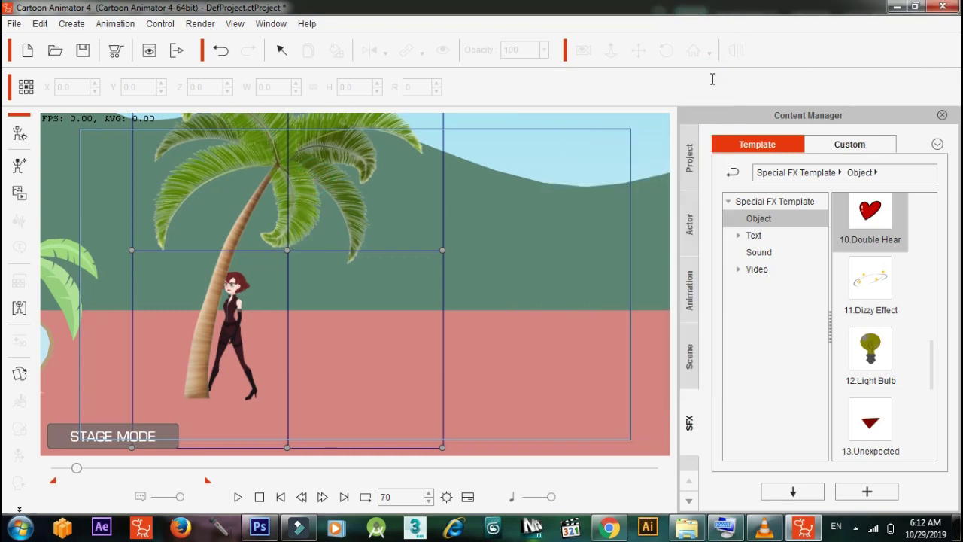
# - Open the palm tree in the Prop Key Editor's Deform mode and shift its three upper grid points slightly at frame 70
pyautogui.scroll(3, 338, 409)
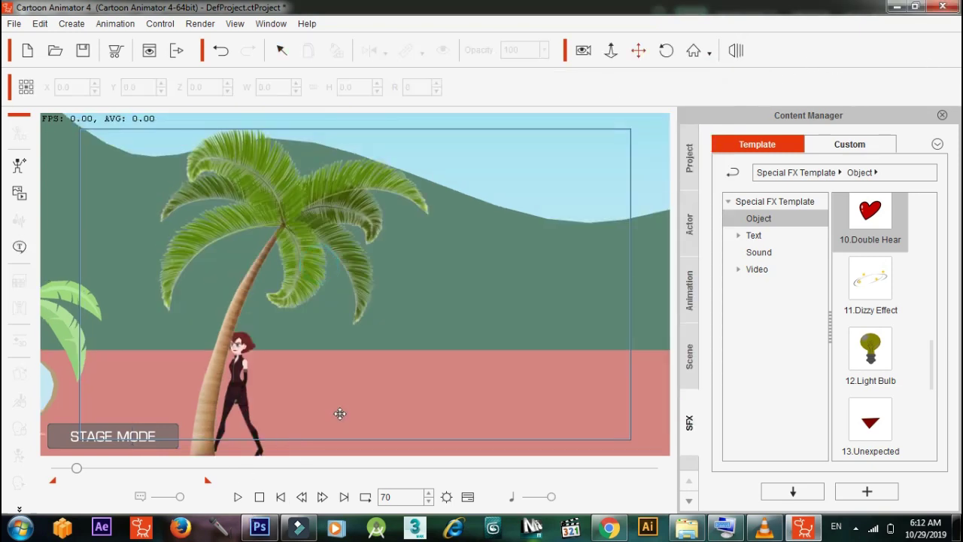
pyautogui.moveTo(381, 370); pyautogui.dragTo(400, 301)
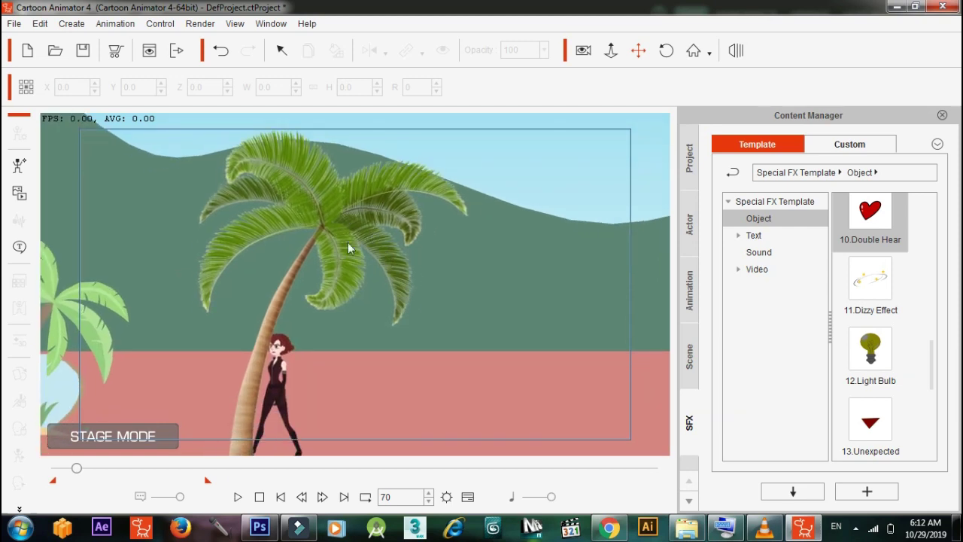
pyautogui.scroll(-3, 351, 398)
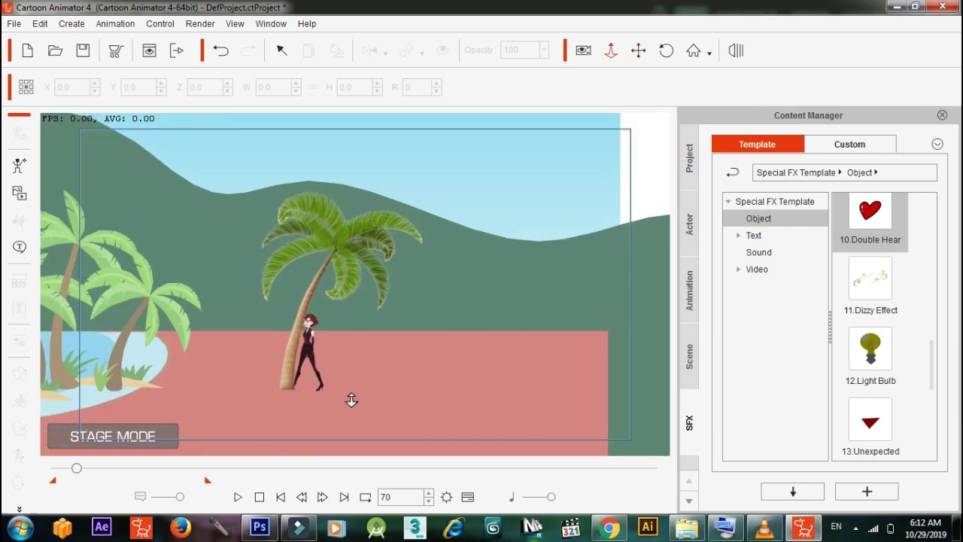
pyautogui.moveTo(352, 400); pyautogui.dragTo(364, 336)
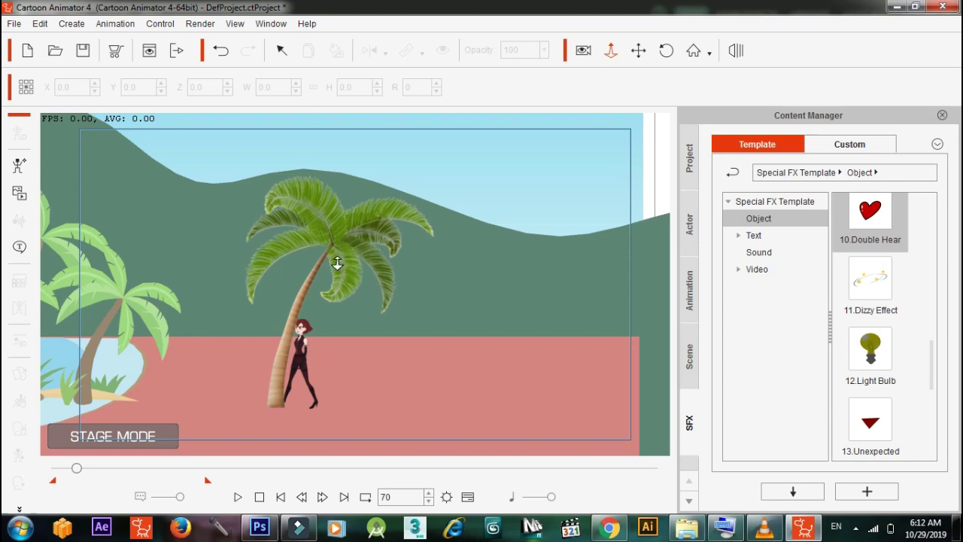
pyautogui.click(357, 229)
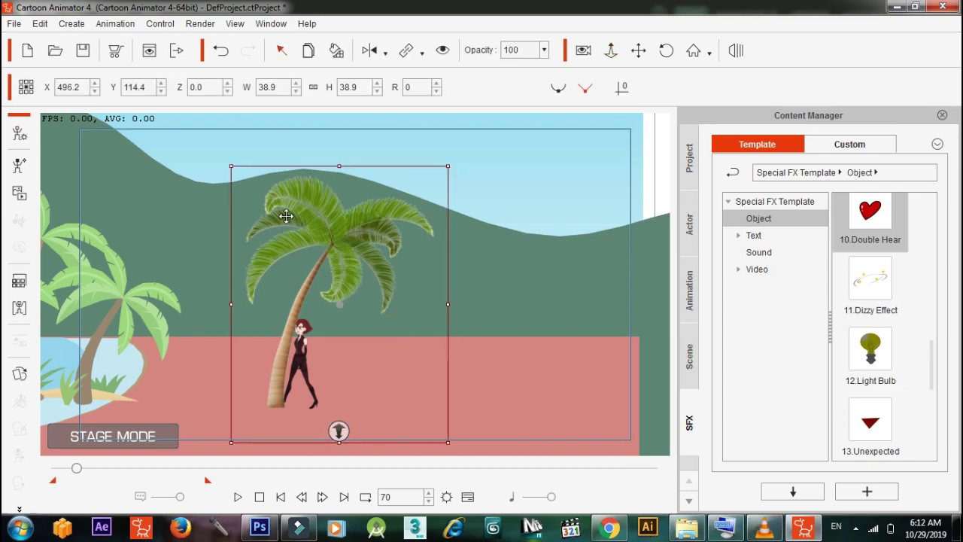
pyautogui.rightClick(344, 239)
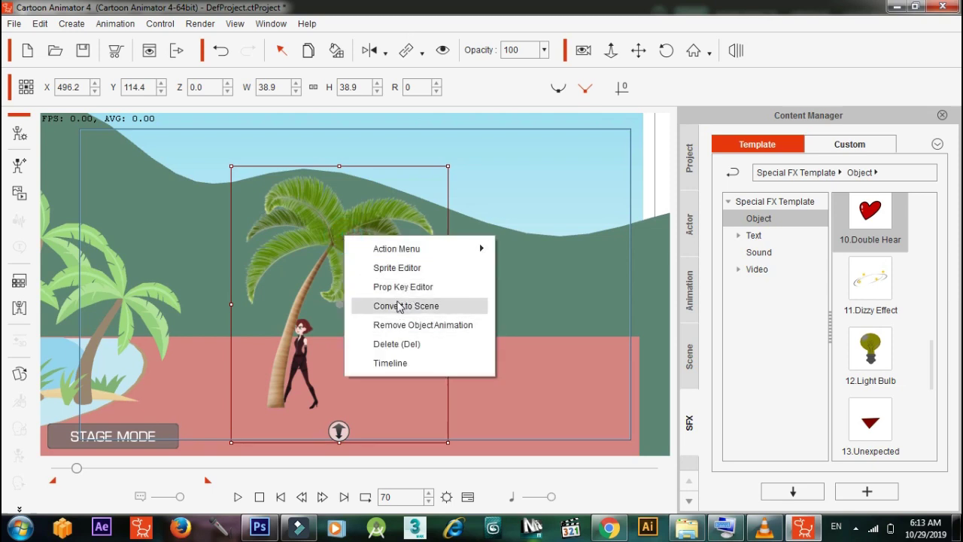
pyautogui.press('Escape')
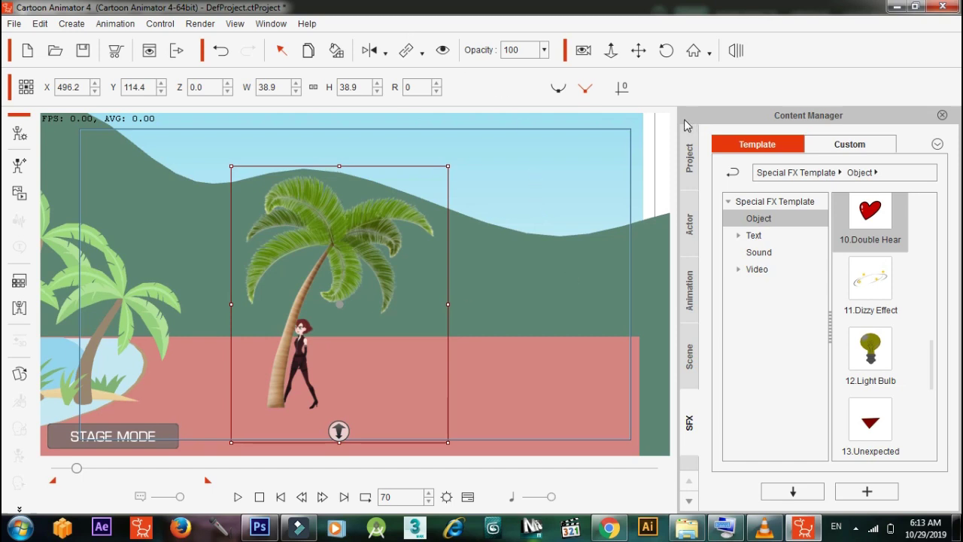
pyautogui.doubleClick(431, 201)
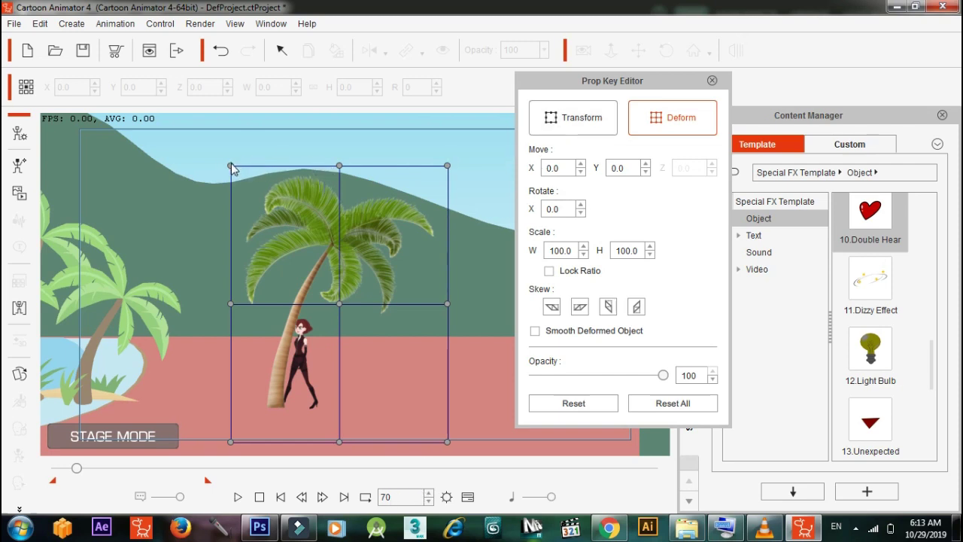
pyautogui.moveTo(232, 165); pyautogui.dragTo(234, 169)
pyautogui.moveTo(340, 165); pyautogui.dragTo(335, 167)
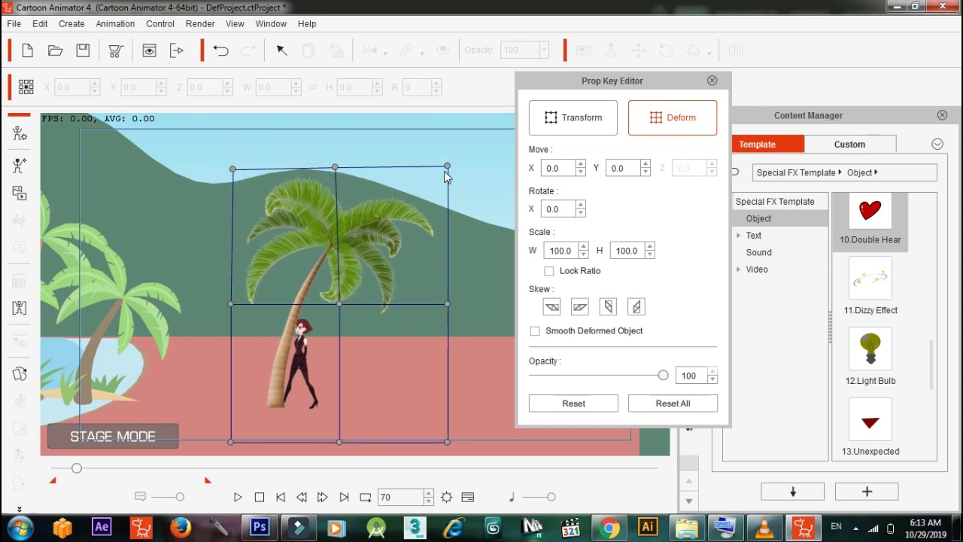
pyautogui.moveTo(444, 168); pyautogui.dragTo(436, 172)
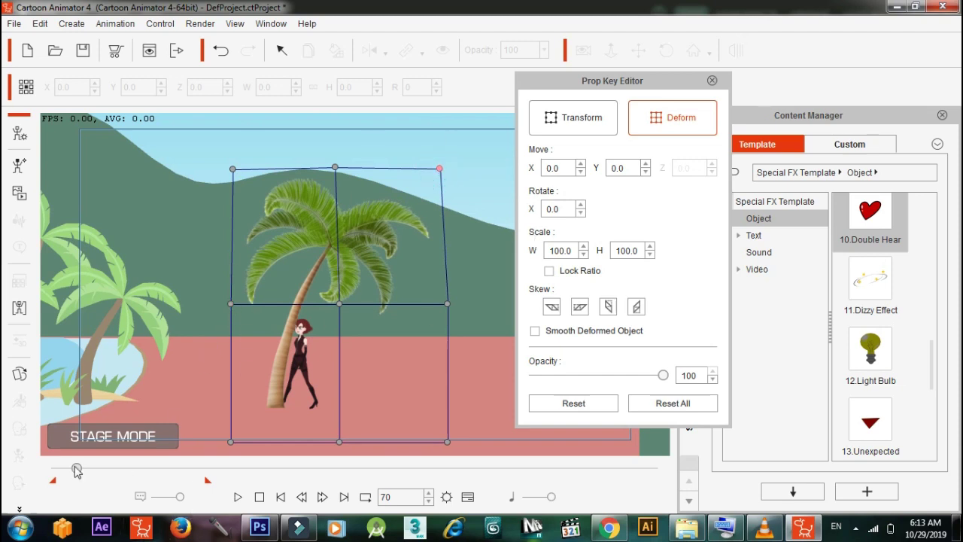
# - At frame 75, move the palm tree's three upper deform grid points far to the left so the crown bends away from the woman
pyautogui.click(393, 497)
pyautogui.press('BackSpace')
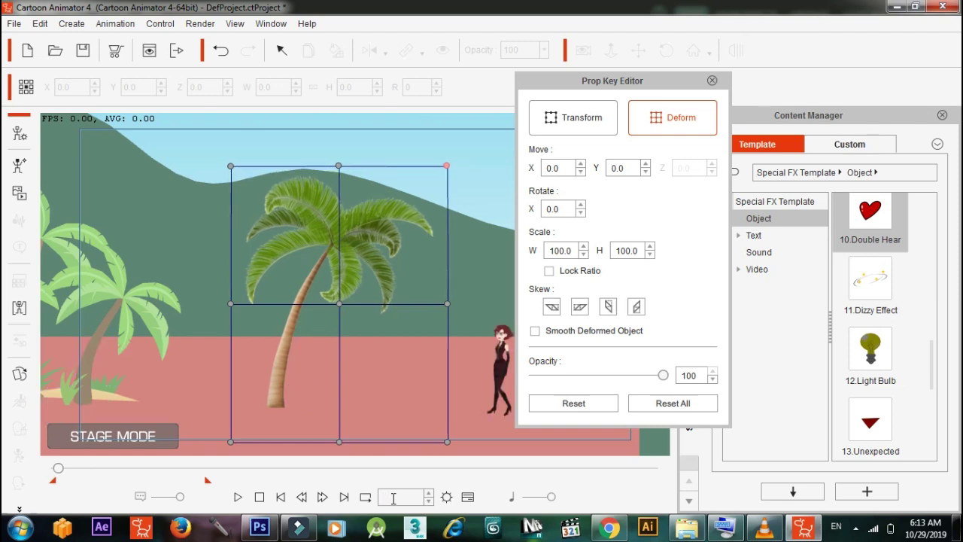
pyautogui.write('5')
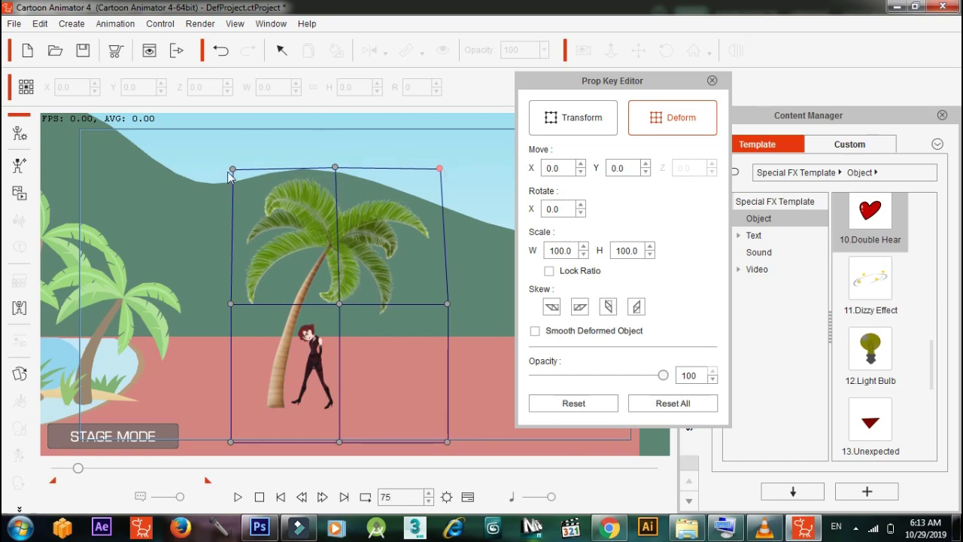
pyautogui.moveTo(234, 171); pyautogui.dragTo(152, 178)
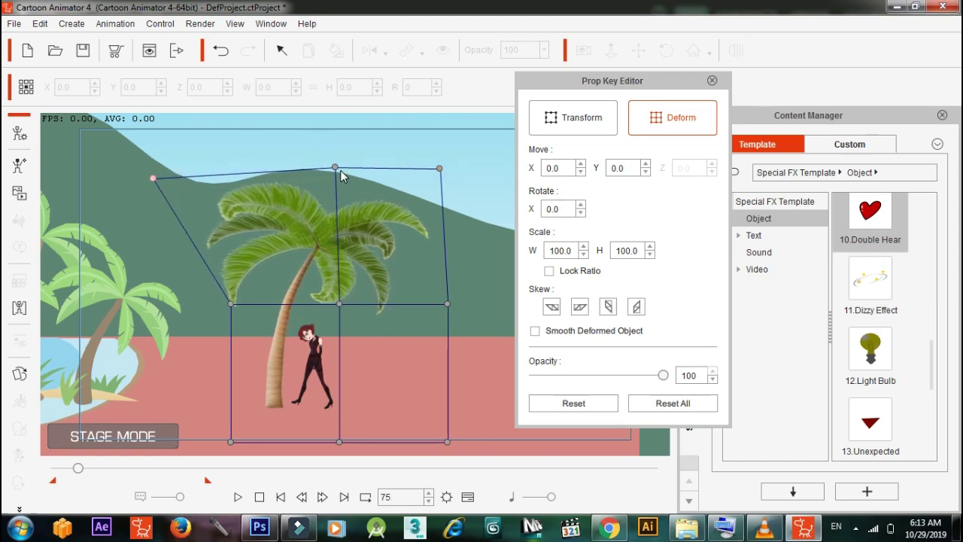
pyautogui.moveTo(334, 167); pyautogui.dragTo(185, 165)
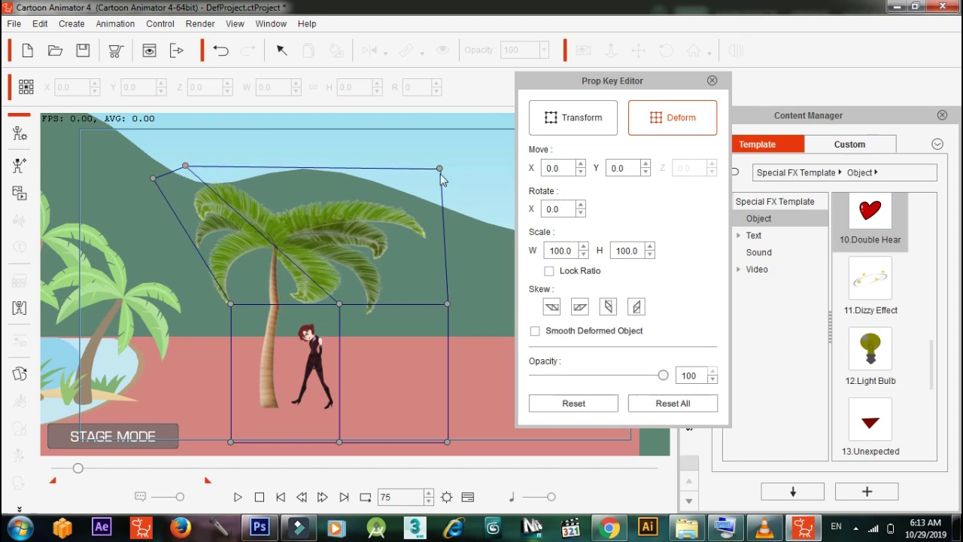
pyautogui.moveTo(440, 167); pyautogui.dragTo(250, 181)
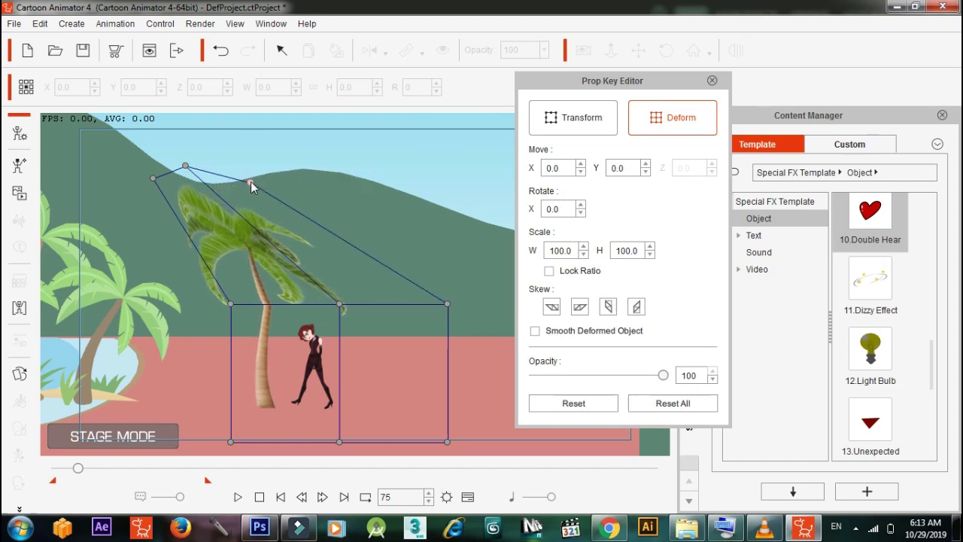
# - At frame 80, move the palm's three upper grid points back to the right to near their original shape, and close the Prop Key Editor
pyautogui.click(392, 497)
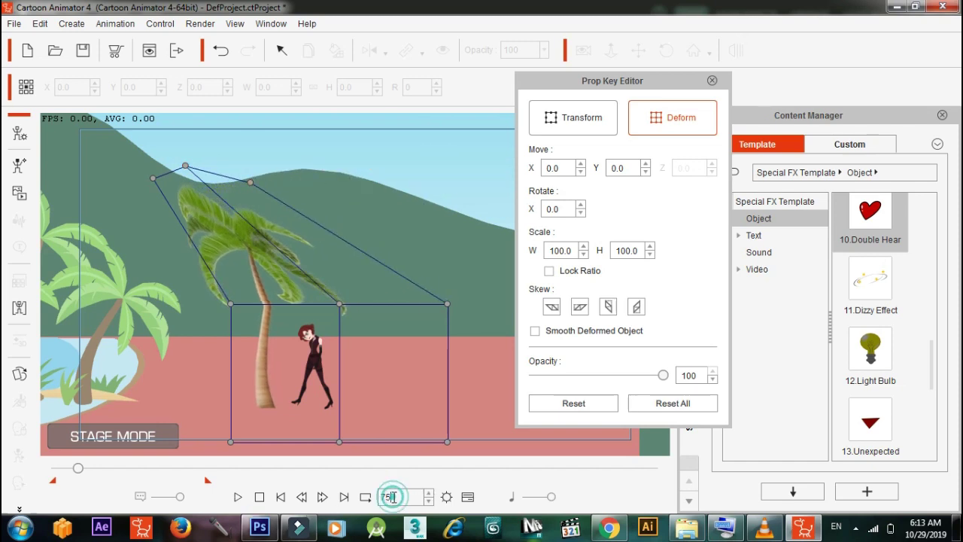
pyautogui.press('BackSpace')
pyautogui.press('BackSpace')
pyautogui.write('1')
pyautogui.press('Return')
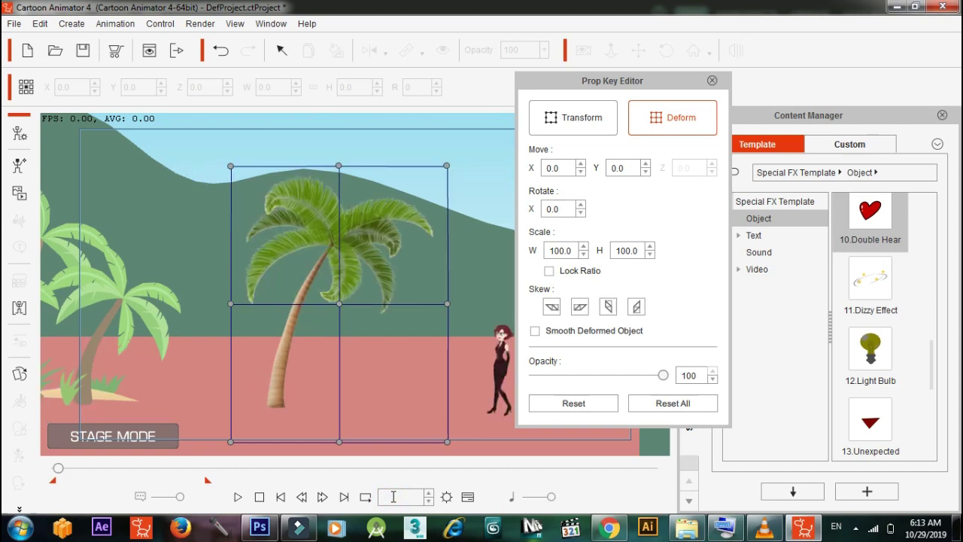
pyautogui.write('80')
pyautogui.press('Return')
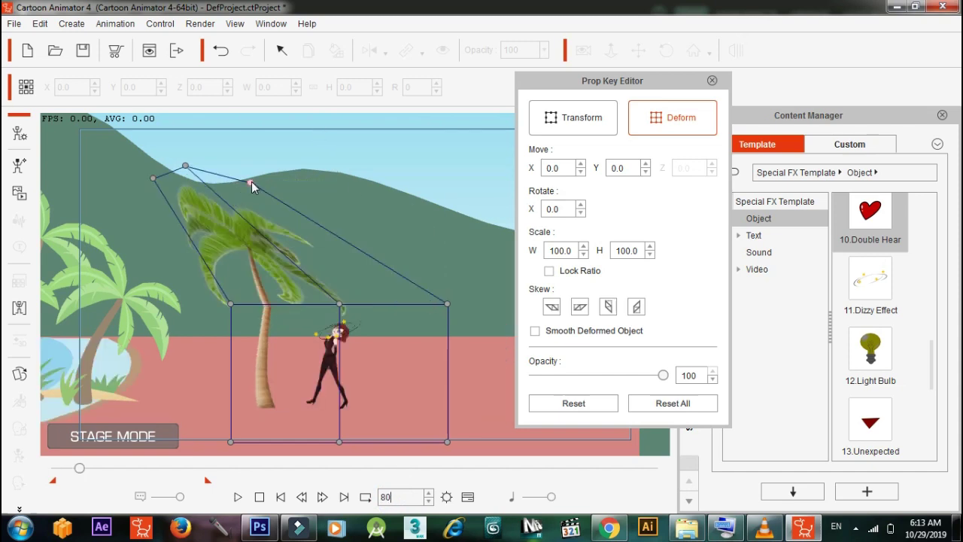
pyautogui.moveTo(252, 182); pyautogui.dragTo(459, 201)
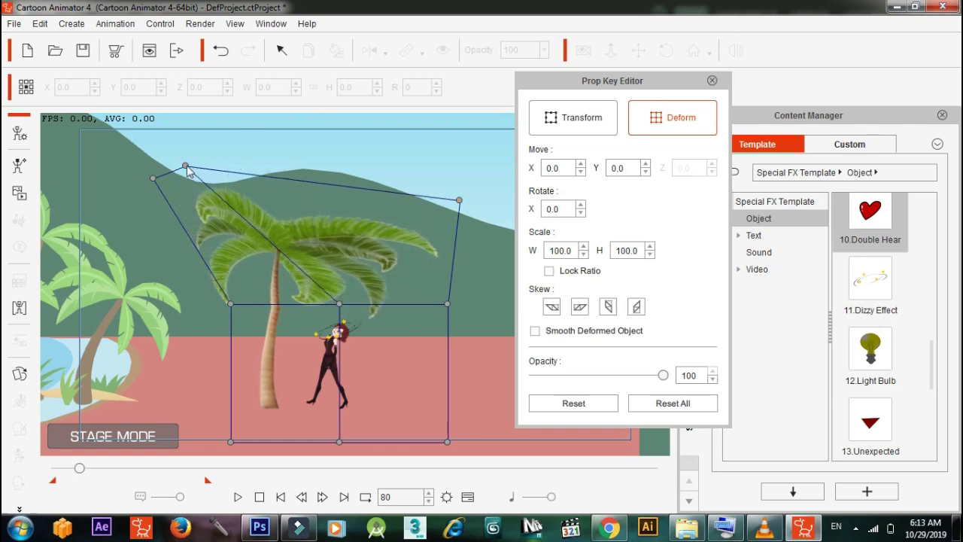
pyautogui.moveTo(185, 165); pyautogui.dragTo(346, 169)
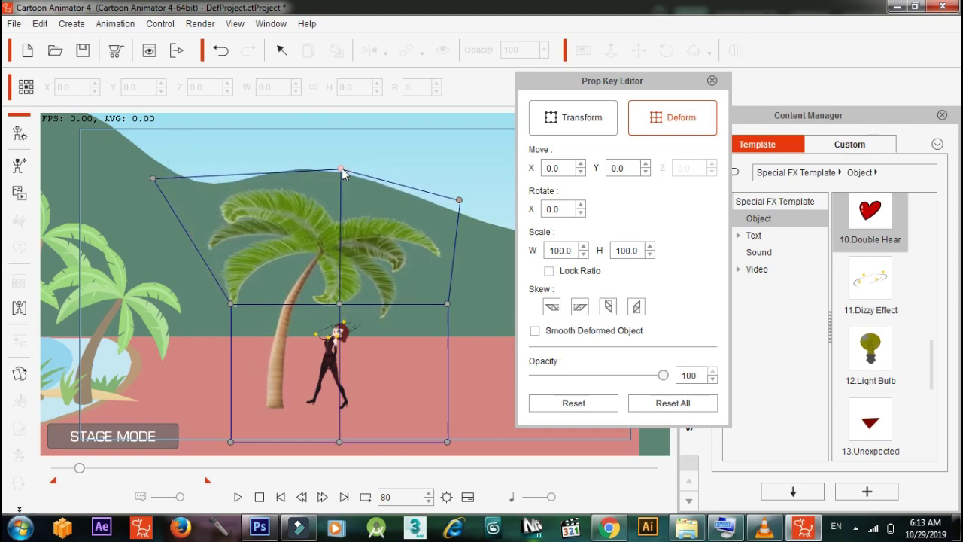
pyautogui.moveTo(153, 179); pyautogui.dragTo(250, 175)
pyautogui.moveTo(458, 184); pyautogui.dragTo(455, 176)
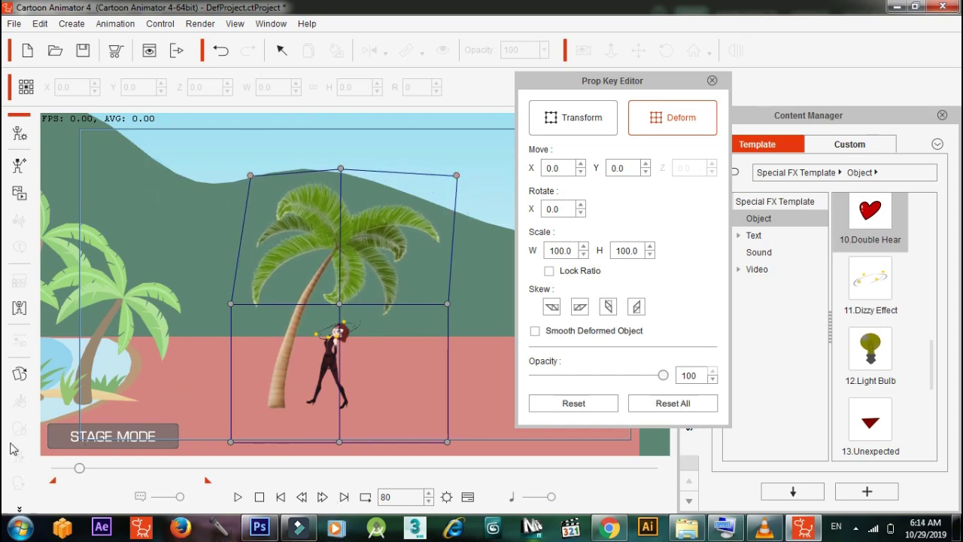
pyautogui.moveTo(79, 468); pyautogui.dragTo(31, 468)
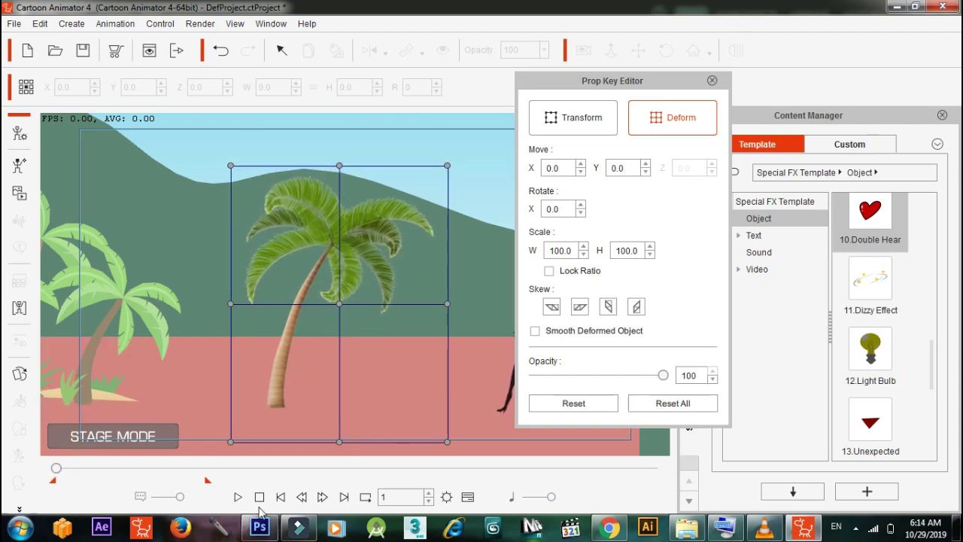
pyautogui.click(712, 81)
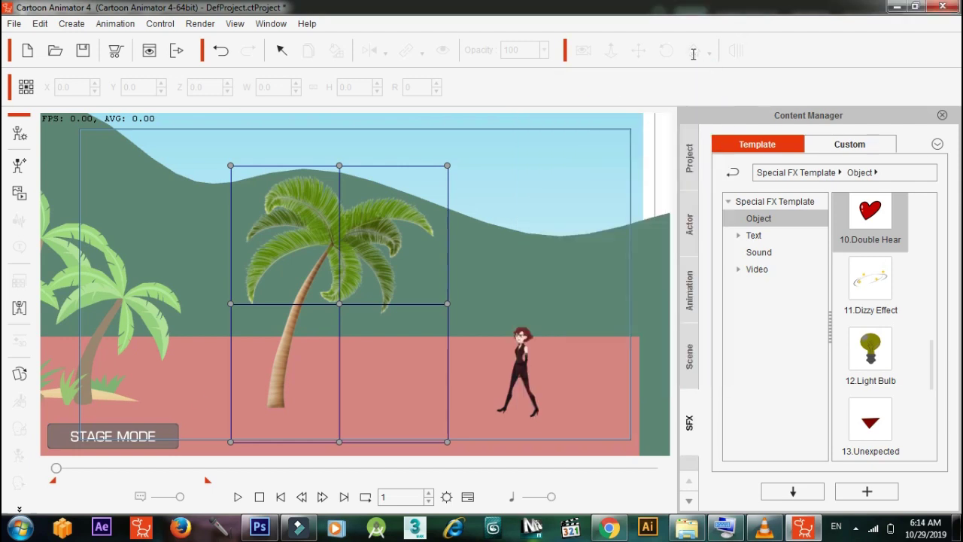
# - Play the animation twice from the first frame to check the palm's sway on impact, and return to frame 1
pyautogui.click(281, 497)
pyautogui.click(238, 496)
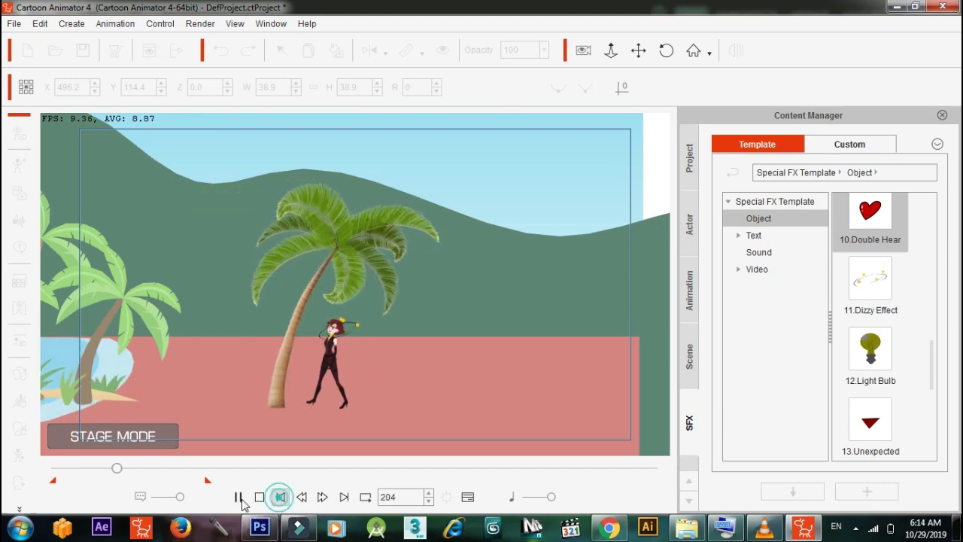
pyautogui.click(281, 497)
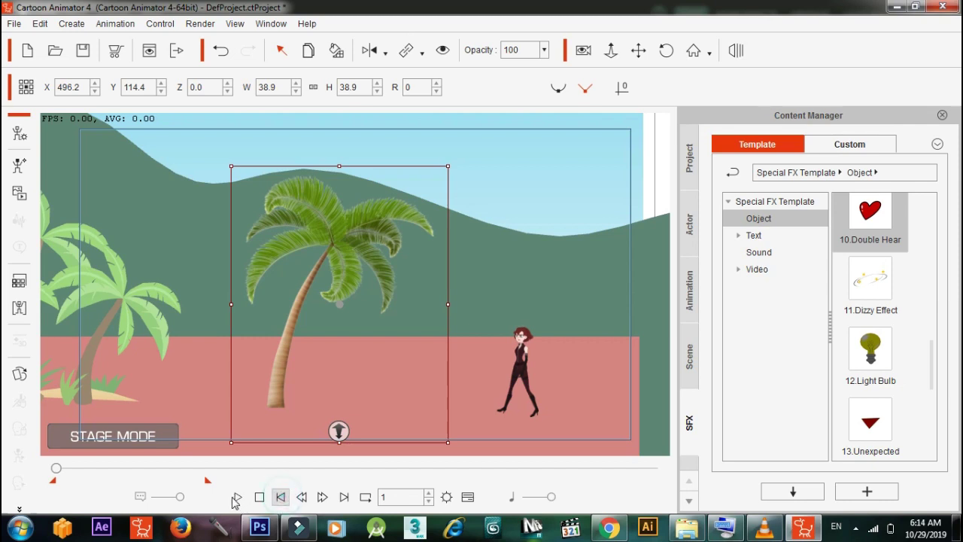
pyautogui.click(238, 497)
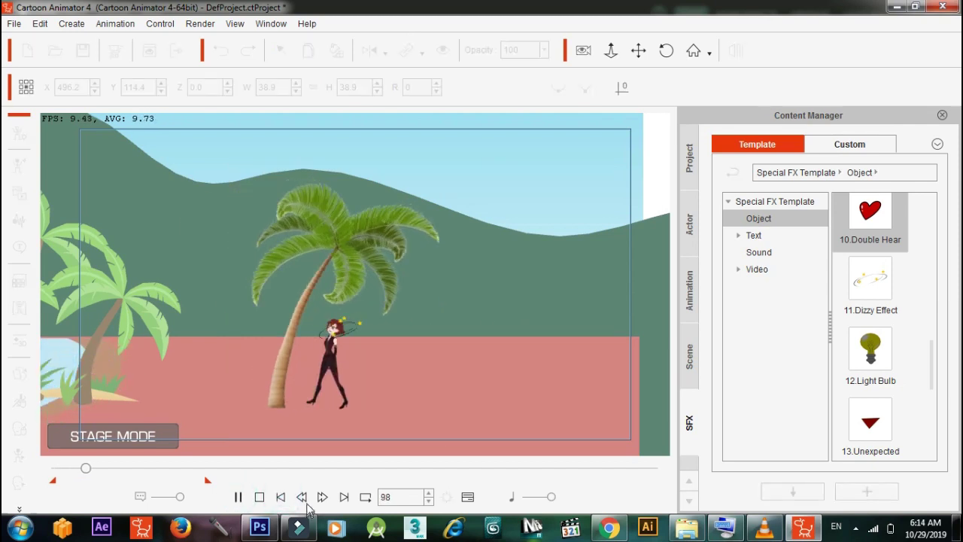
pyautogui.click(280, 497)
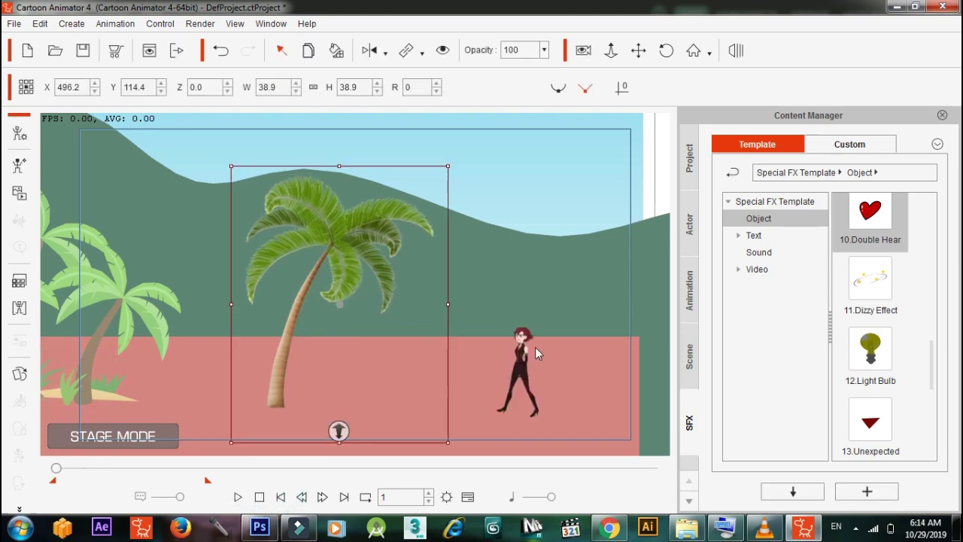